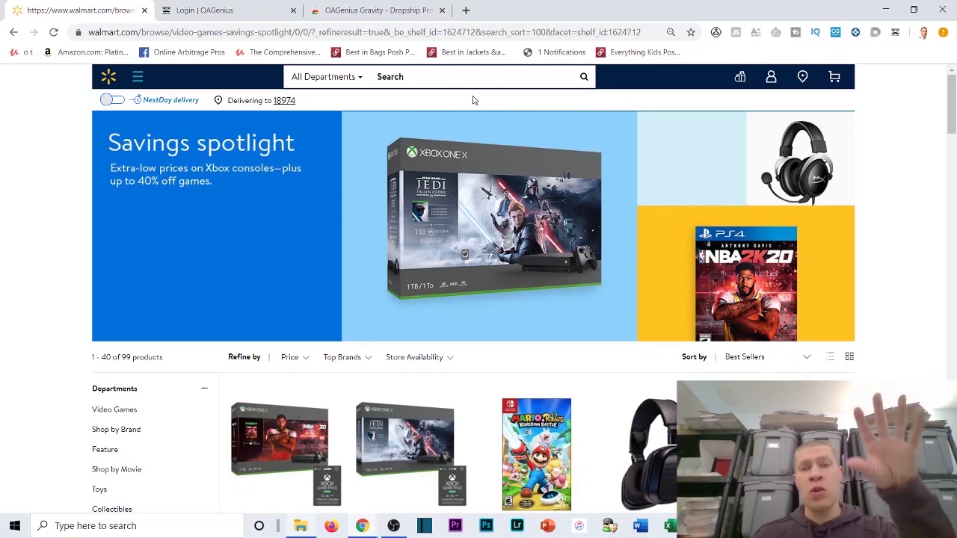
- Browse the Walmart video games Savings spotlight deals, then switch to the OAGenius login tab
{"action": "scroll", "coordinate": [448, 225], "scroll_direction": "down", "scroll_amount": 5}
{"action": "scroll", "coordinate": [441, 288], "scroll_direction": "up", "scroll_amount": 5}
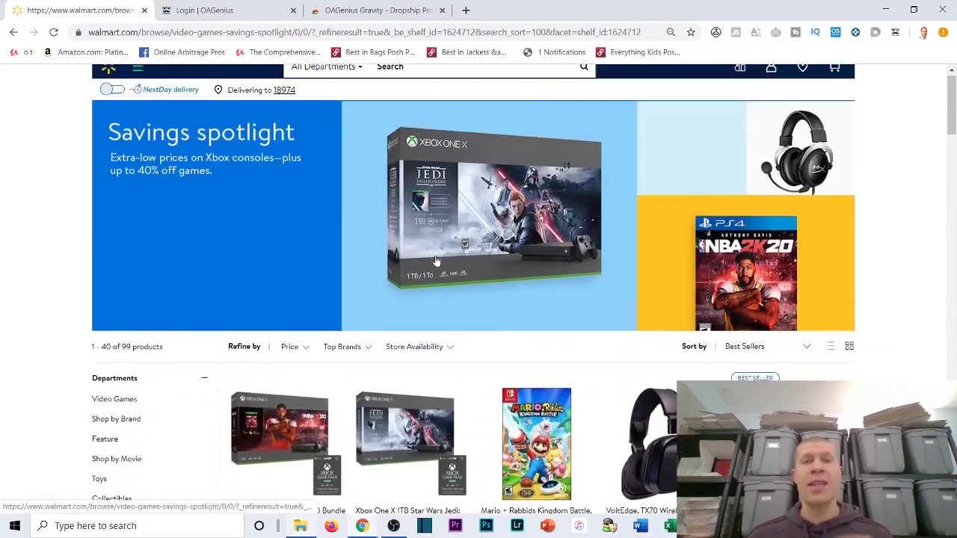
{"action": "scroll", "coordinate": [478, 247], "scroll_direction": "down", "scroll_amount": 1}
{"action": "scroll", "coordinate": [486, 240], "scroll_direction": "up", "scroll_amount": 1}
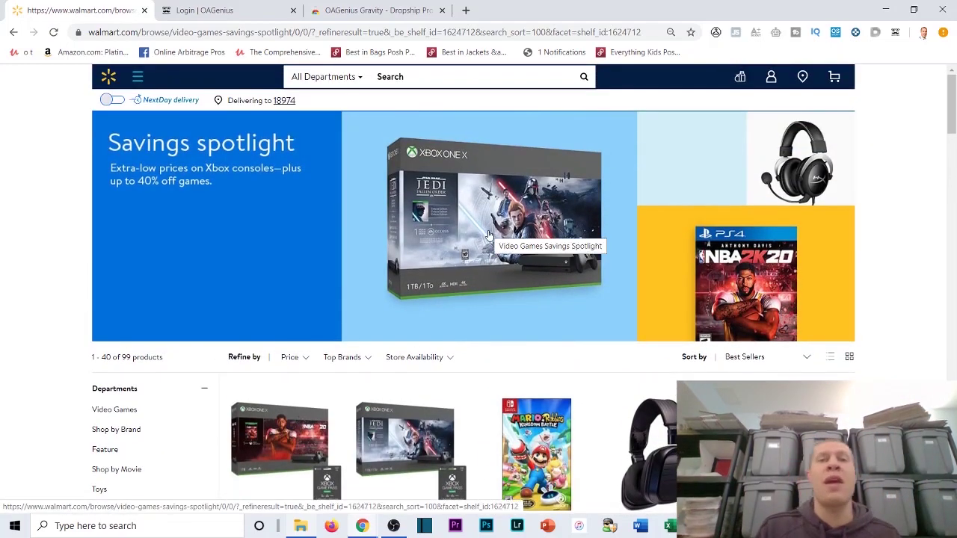
{"action": "scroll", "coordinate": [487, 235], "scroll_direction": "down", "scroll_amount": 3}
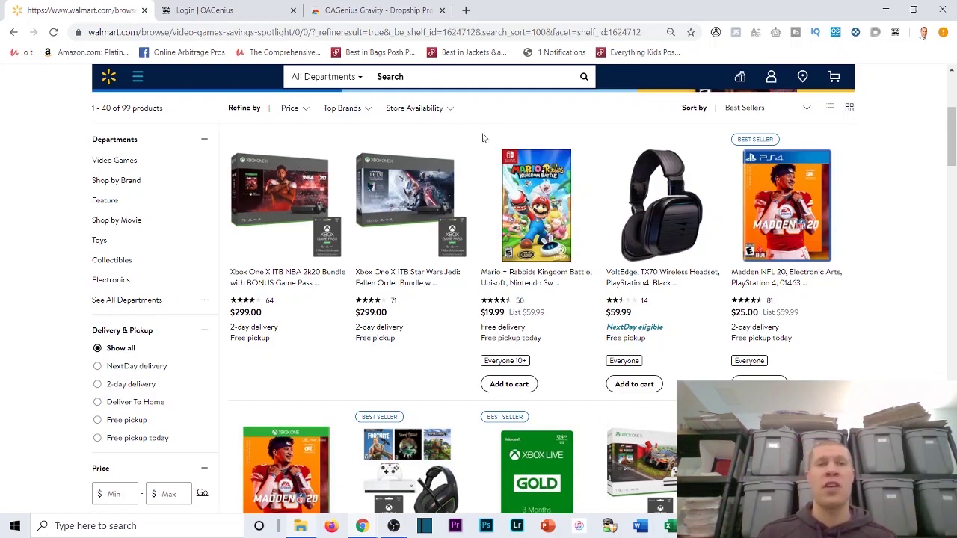
{"action": "key", "text": "ctrl+Tab"}
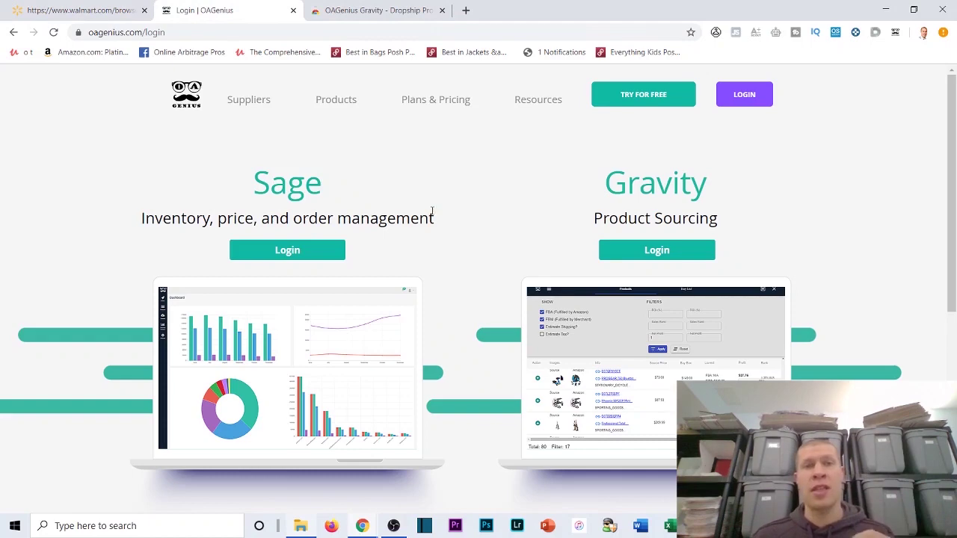
- Return from the OAGenius login page to the Walmart video games savings tab
{"action": "key", "text": "ctrl+shift+Tab"}
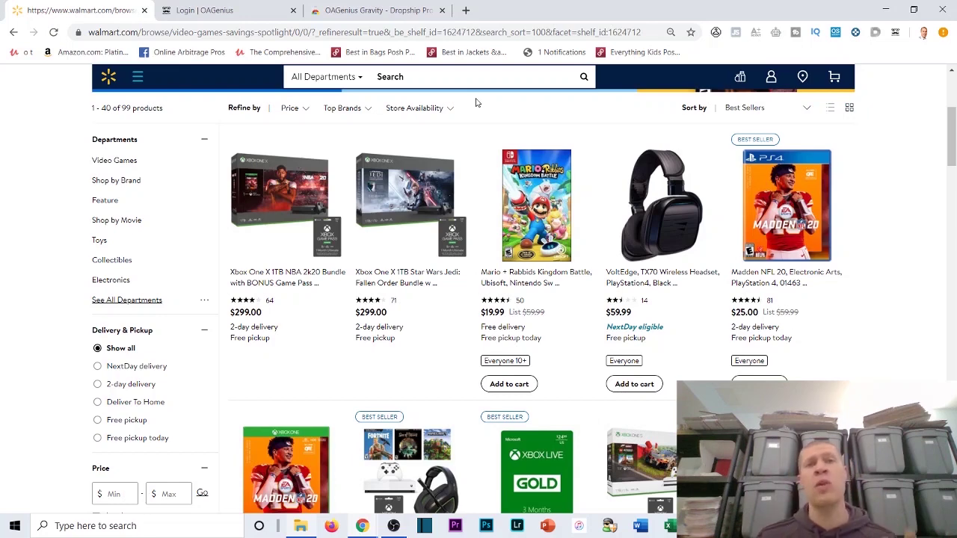
{"action": "left_click", "coordinate": [465, 10]}
{"action": "type", "text": "om/p/online-arbitrage-pro"}
{"action": "key", "text": "Return"}
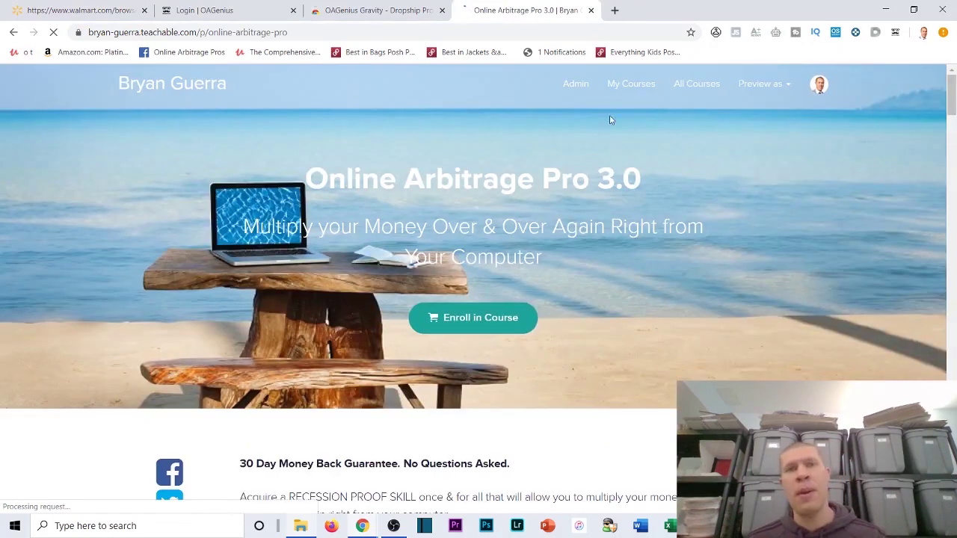
{"action": "scroll", "coordinate": [503, 118], "scroll_direction": "down", "scroll_amount": 2}
{"action": "left_click_drag", "start_coordinate": [946, 109], "coordinate": [944, 463]}
{"action": "scroll", "coordinate": [720, 369], "scroll_direction": "down", "scroll_amount": 7}
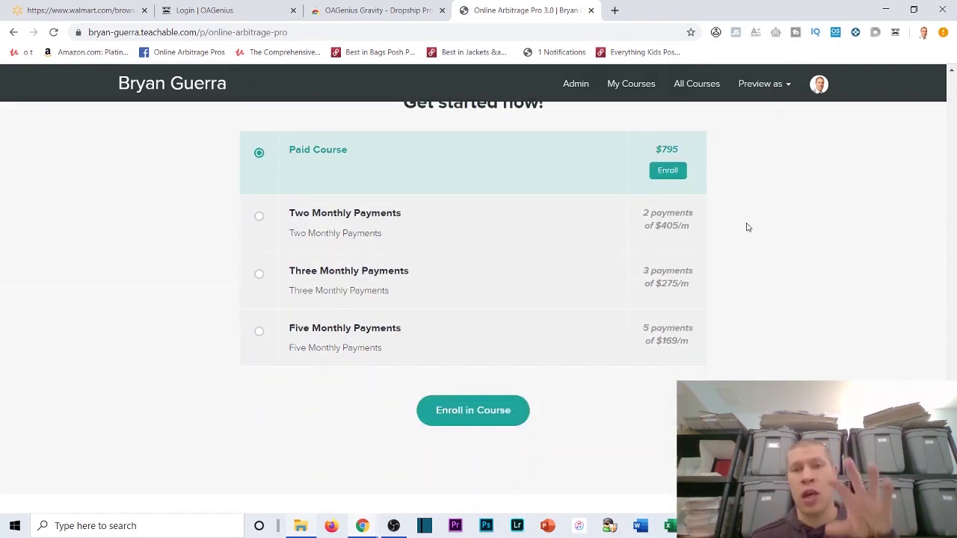
{"action": "scroll", "coordinate": [725, 217], "scroll_direction": "up", "scroll_amount": 3}
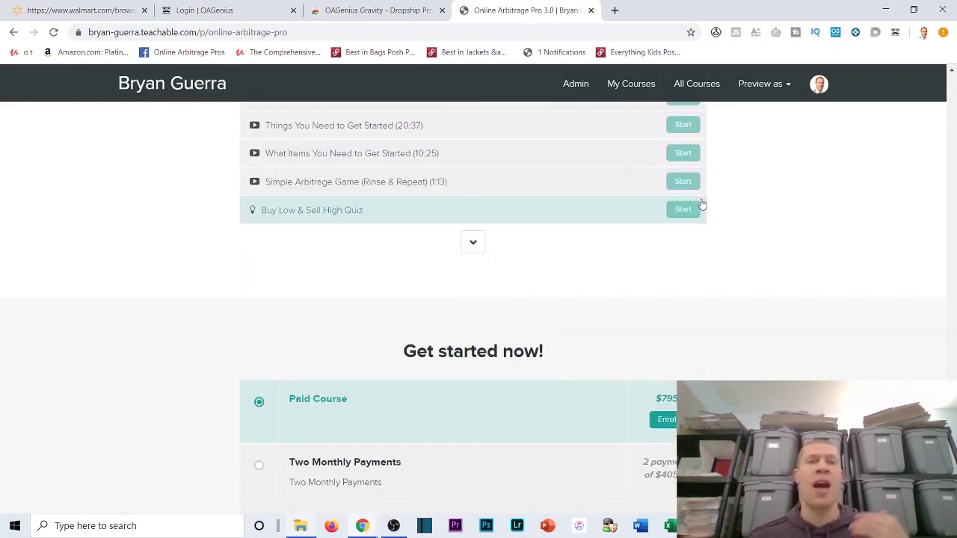
{"action": "scroll", "coordinate": [623, 107], "scroll_direction": "up", "scroll_amount": 1}
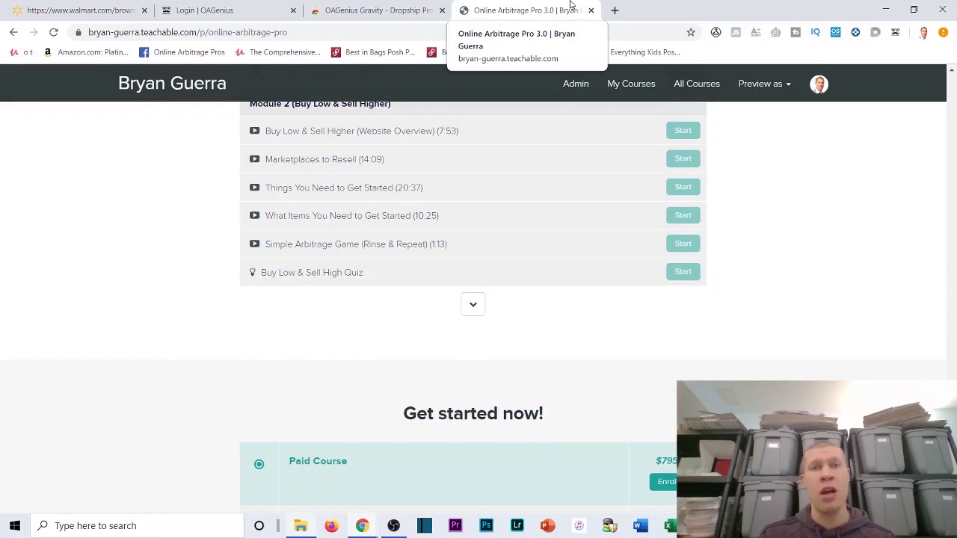
{"action": "scroll", "coordinate": [551, 217], "scroll_direction": "down", "scroll_amount": 3}
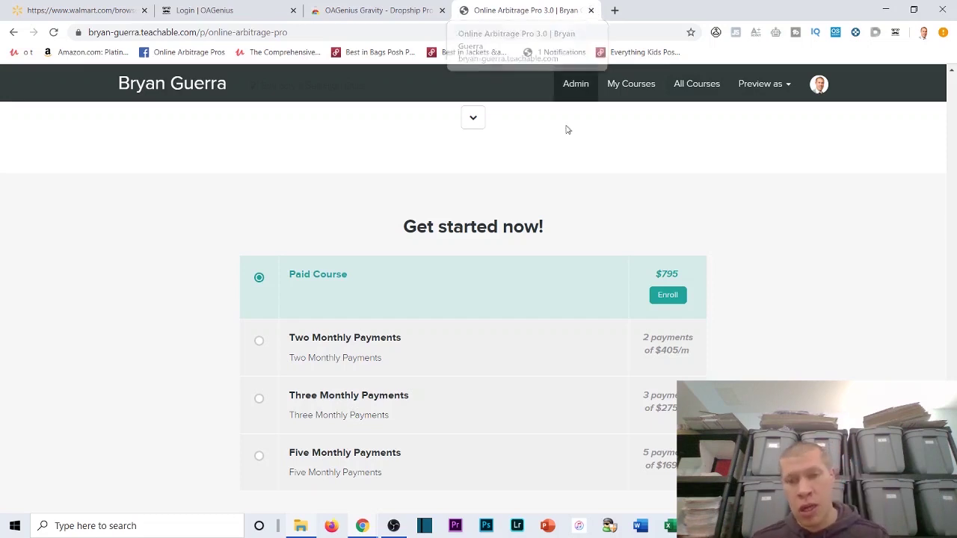
{"action": "scroll", "coordinate": [551, 200], "scroll_direction": "down", "scroll_amount": 2}
{"action": "left_click", "coordinate": [590, 11]}
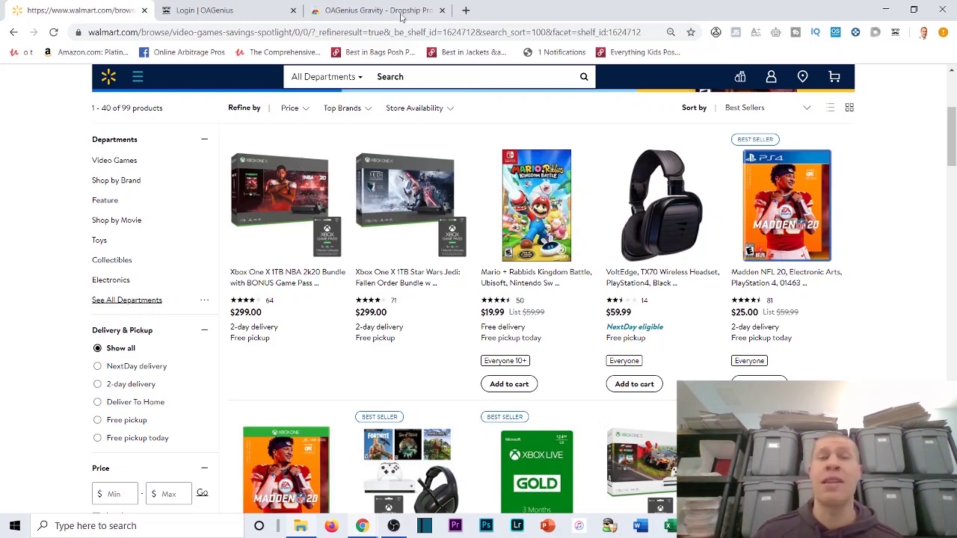
- Open OAGenius Suppliers as the second tab and review its supplier sources
{"action": "left_click", "coordinate": [251, 10]}
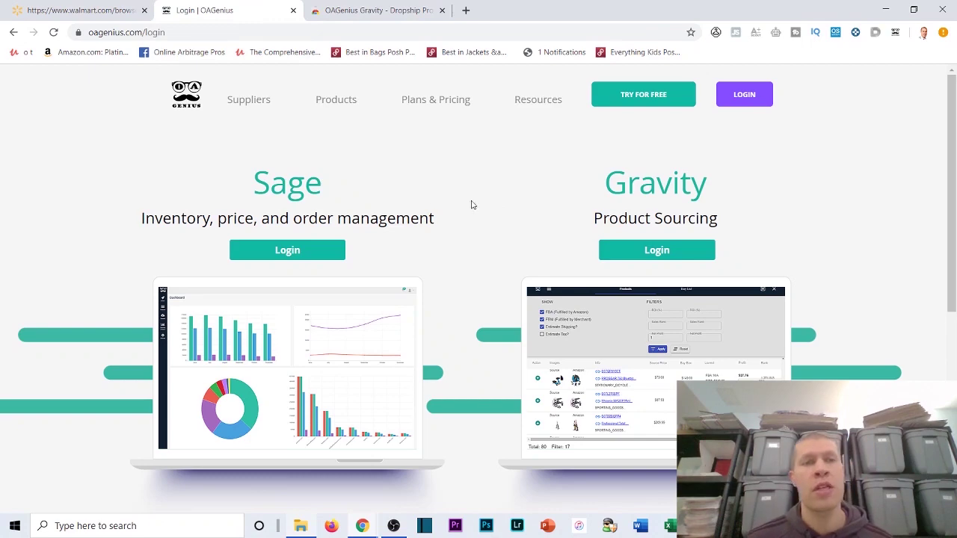
{"action": "right_click", "coordinate": [254, 105]}
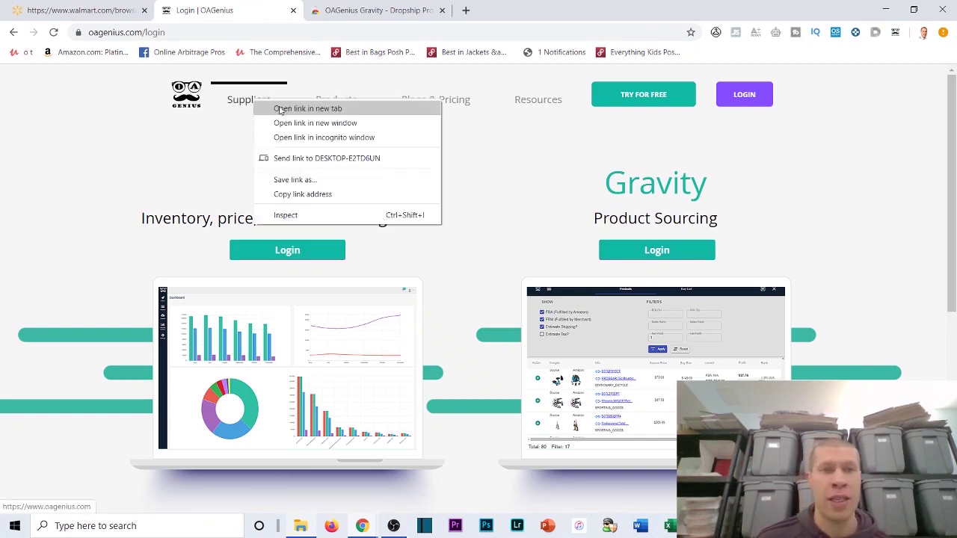
{"action": "left_click", "coordinate": [278, 109]}
{"action": "left_click_drag", "start_coordinate": [329, 9], "coordinate": [239, 13]}
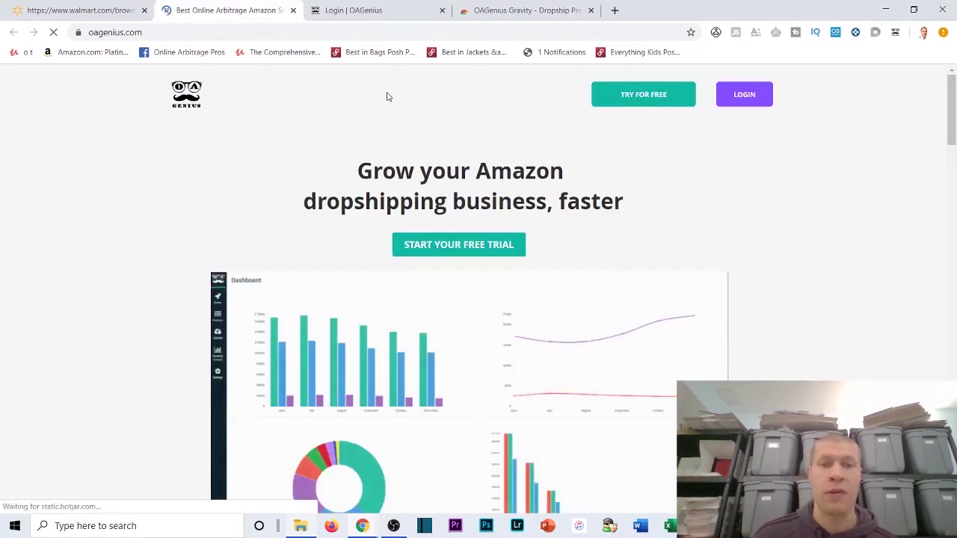
{"action": "scroll", "coordinate": [463, 147], "scroll_direction": "down", "scroll_amount": 10}
{"action": "scroll", "coordinate": [434, 196], "scroll_direction": "down", "scroll_amount": 5}
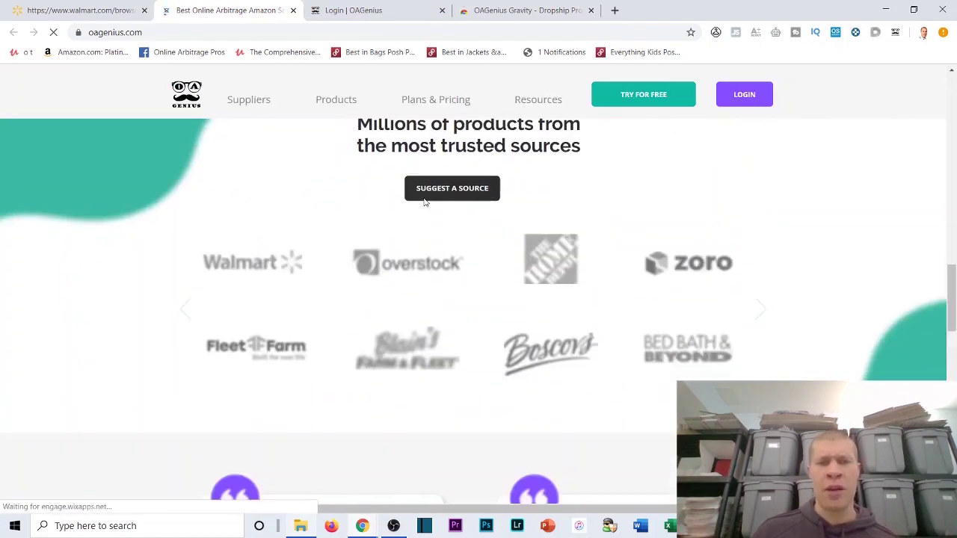
{"action": "scroll", "coordinate": [818, 346], "scroll_direction": "up", "scroll_amount": 2}
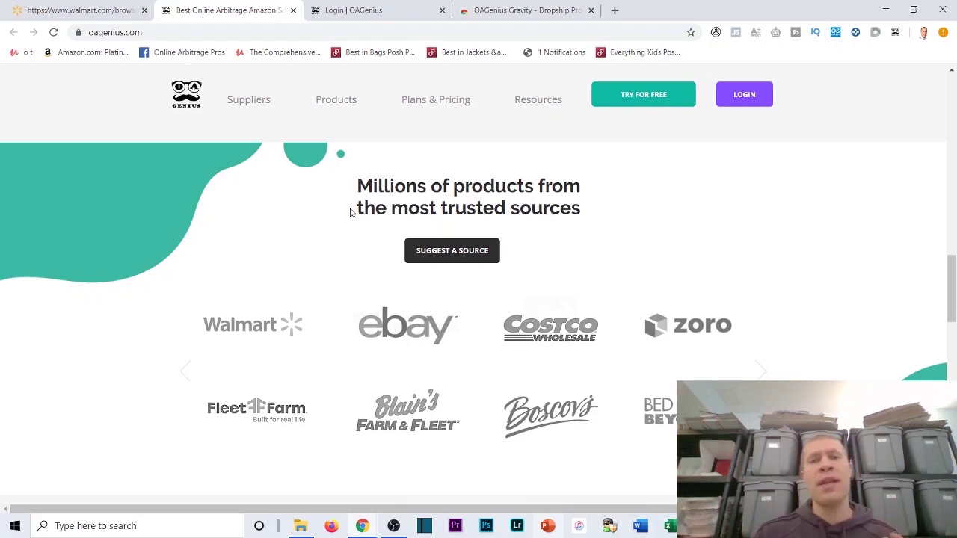
{"action": "left_click", "coordinate": [616, 10]}
- Load slickdeals.net in the new tab, then close it
{"action": "type", "text": "slcik"}
{"action": "key", "text": "Return"}
{"action": "left_click", "coordinate": [566, 29]}
{"action": "type", "text": "slic"}
{"action": "key", "text": "BackSpace"}
{"action": "key", "text": "BackSpace"}
{"action": "type", "text": "c"}
{"action": "key", "text": "BackSpace"}
{"action": "type", "text": "i"}
{"action": "key", "text": "Return"}
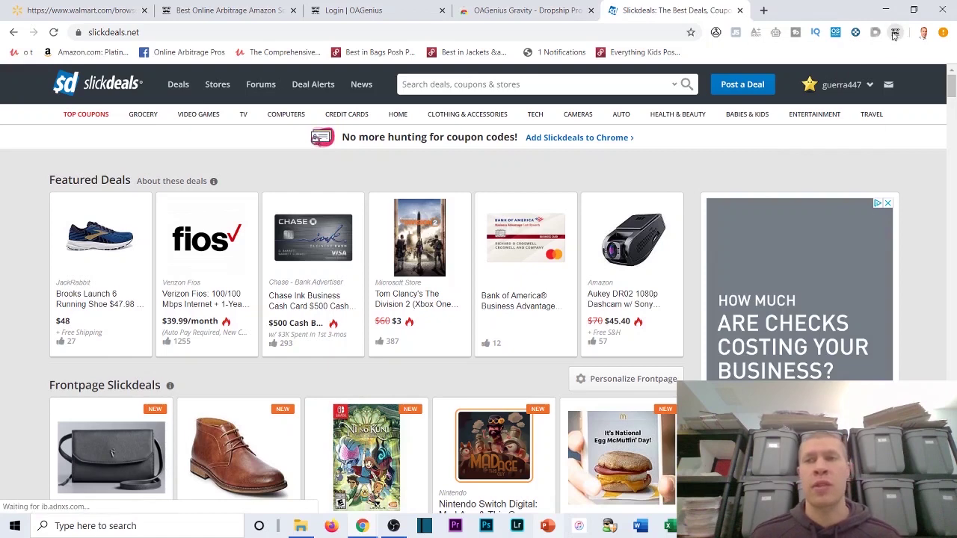
{"action": "left_click", "coordinate": [740, 10]}
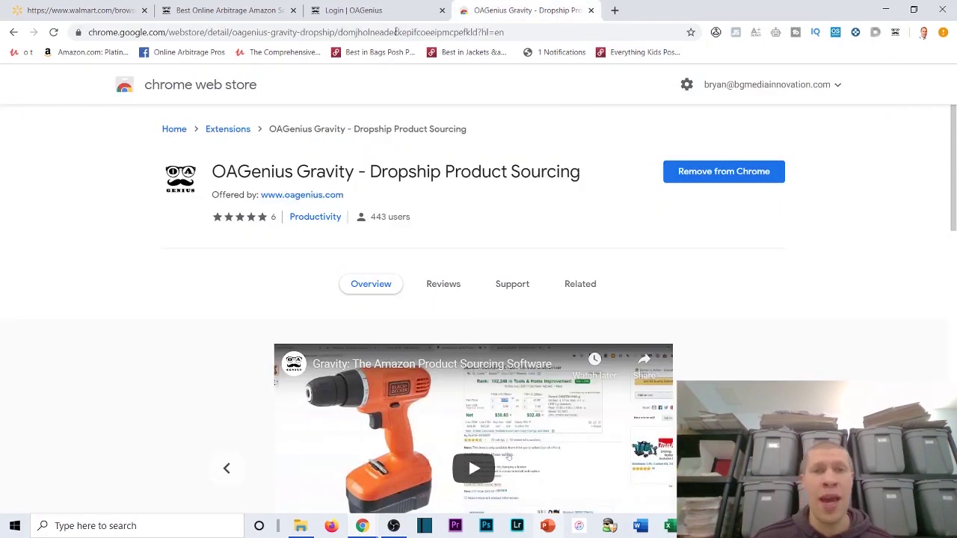
{"action": "scroll", "coordinate": [432, 137], "scroll_direction": "down", "scroll_amount": 1}
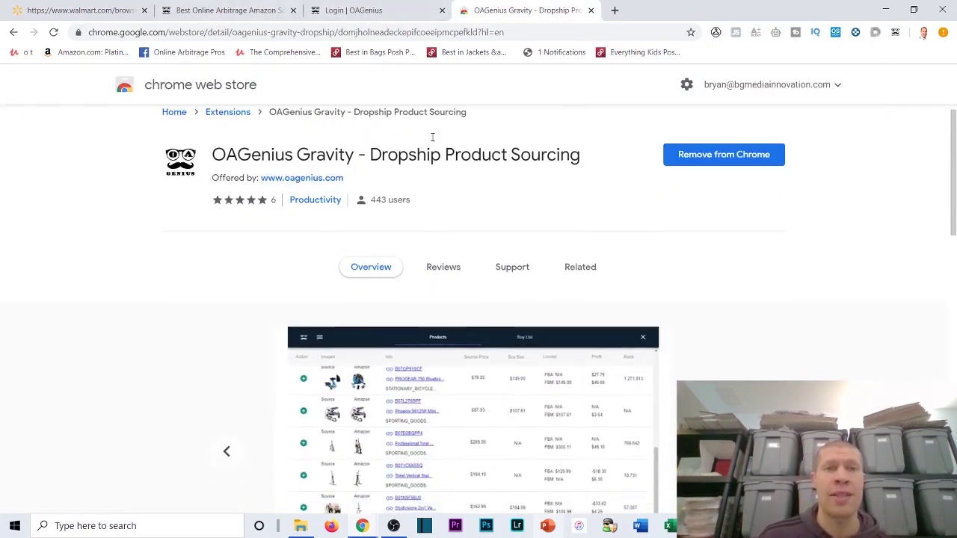
- Close the OAGenius home, OAGenius login and Gravity Web Store tabs, keeping Walmart's listing
{"action": "left_click", "coordinate": [246, 9]}
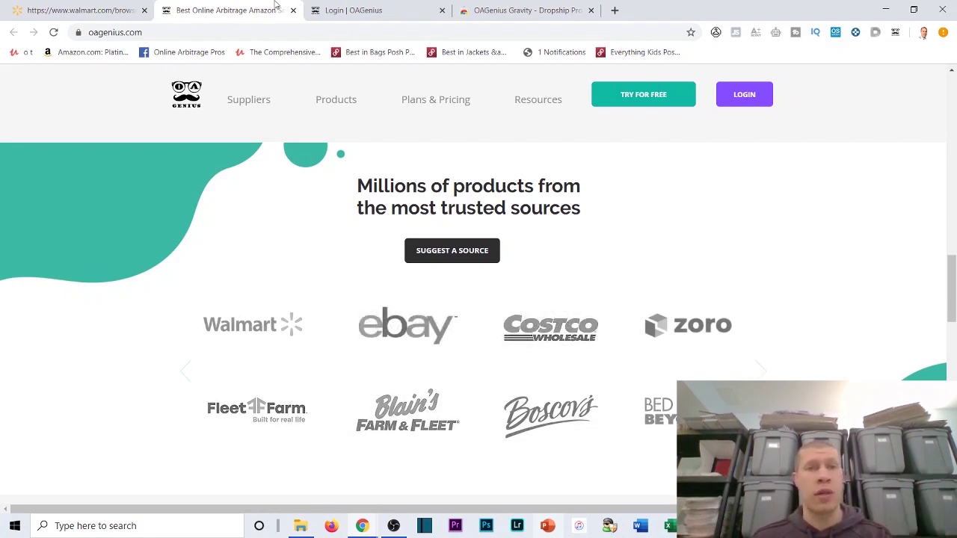
{"action": "left_click", "coordinate": [106, 10]}
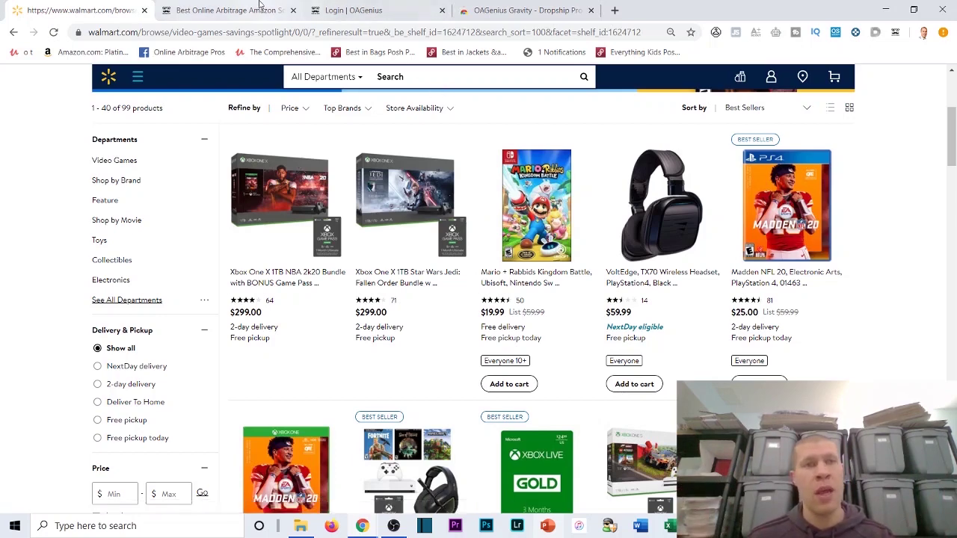
{"action": "left_click", "coordinate": [225, 10]}
{"action": "mouse_move", "coordinate": [371, 122]}
{"action": "mouse_move", "coordinate": [461, 100]}
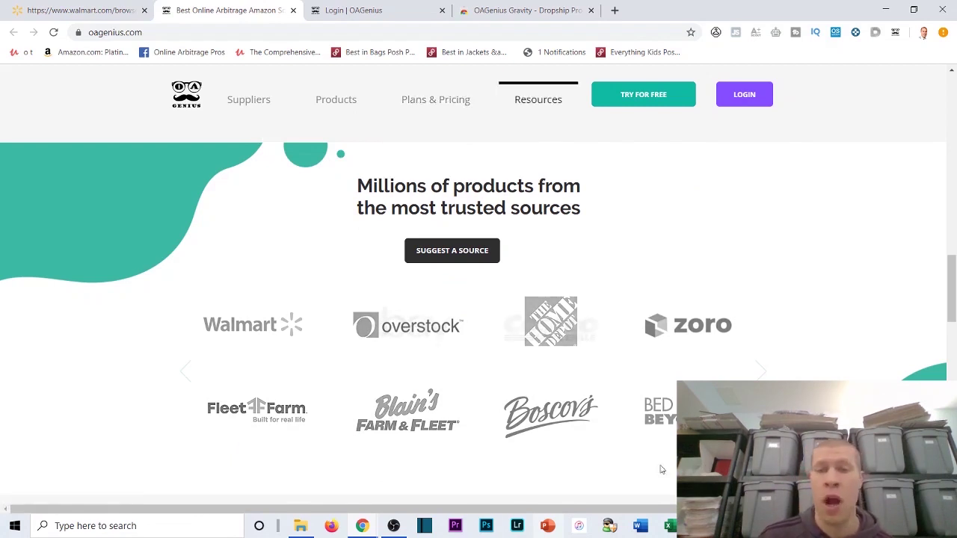
{"action": "left_click", "coordinate": [293, 10]}
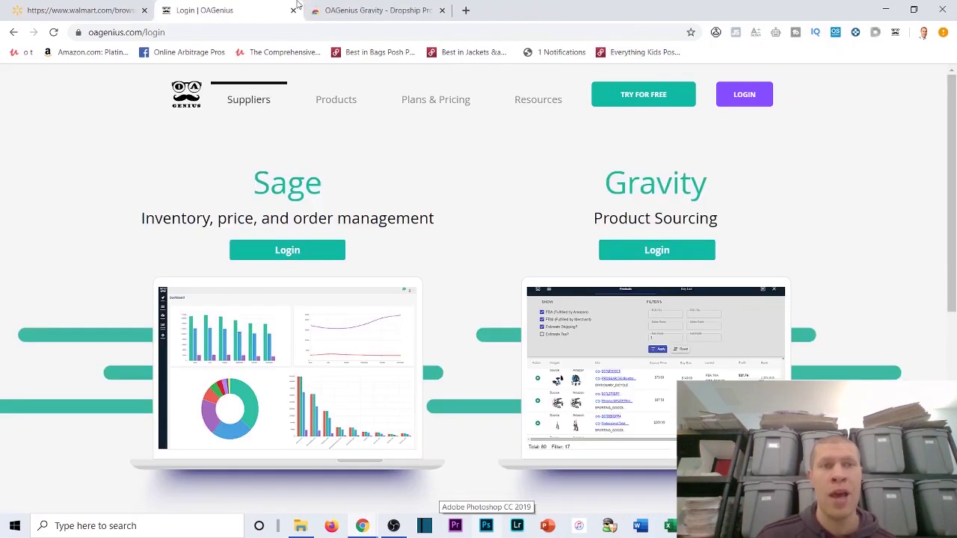
{"action": "left_click", "coordinate": [349, 10]}
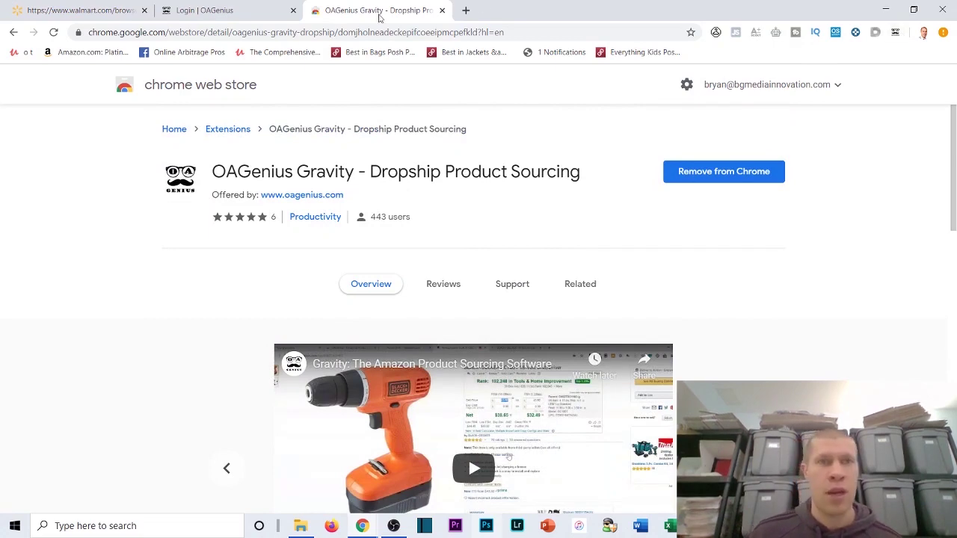
{"action": "left_click", "coordinate": [268, 10]}
{"action": "mouse_move", "coordinate": [441, 112]}
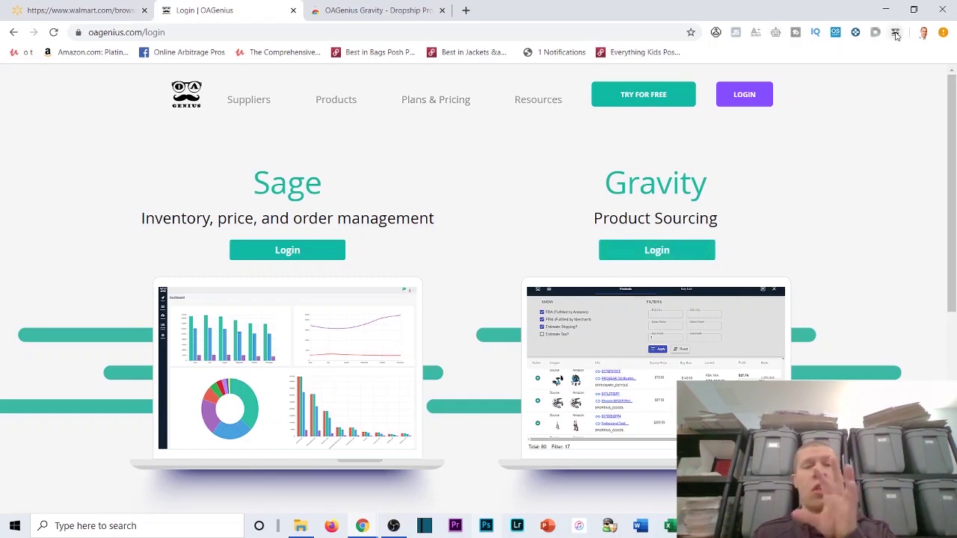
{"action": "left_click", "coordinate": [292, 10]}
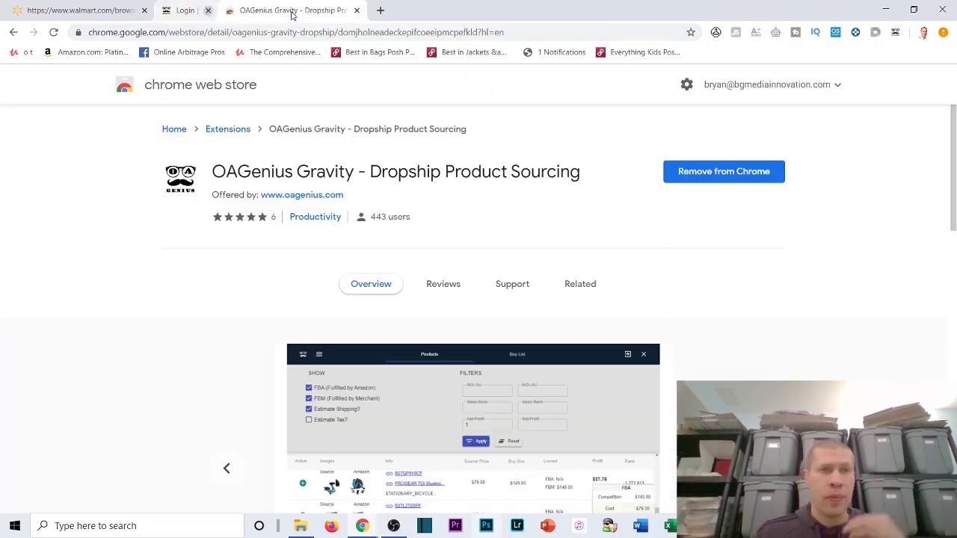
{"action": "left_click", "coordinate": [292, 11]}
{"action": "scroll", "coordinate": [358, 149], "scroll_direction": "up", "scroll_amount": 3}
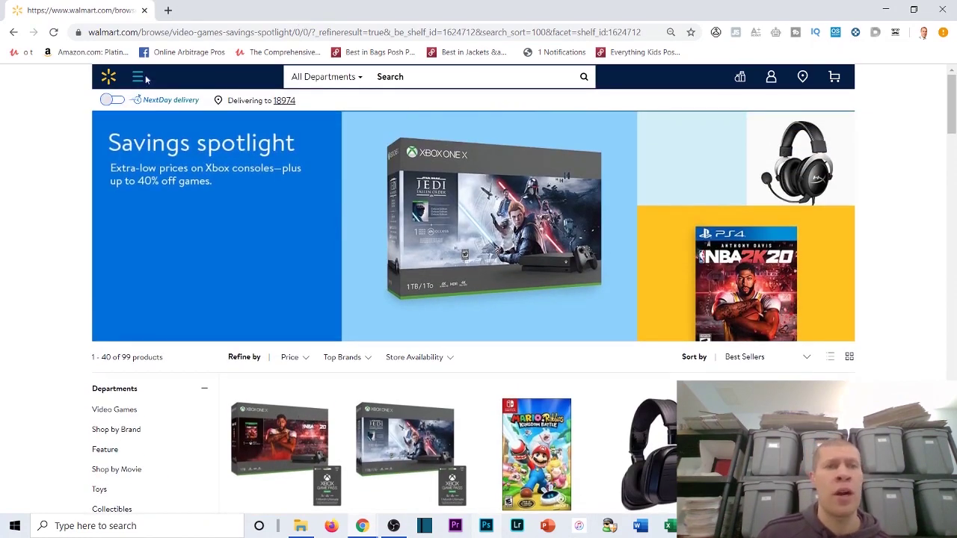
- Return to the Walmart homepage via the department menu and browse its category and seasonal sections
{"action": "left_click", "coordinate": [137, 77]}
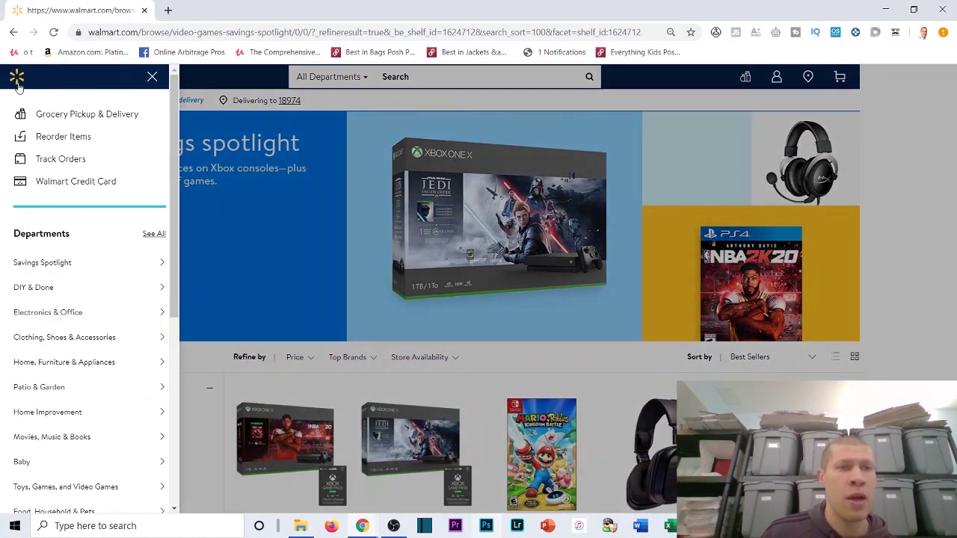
{"action": "left_click", "coordinate": [18, 84]}
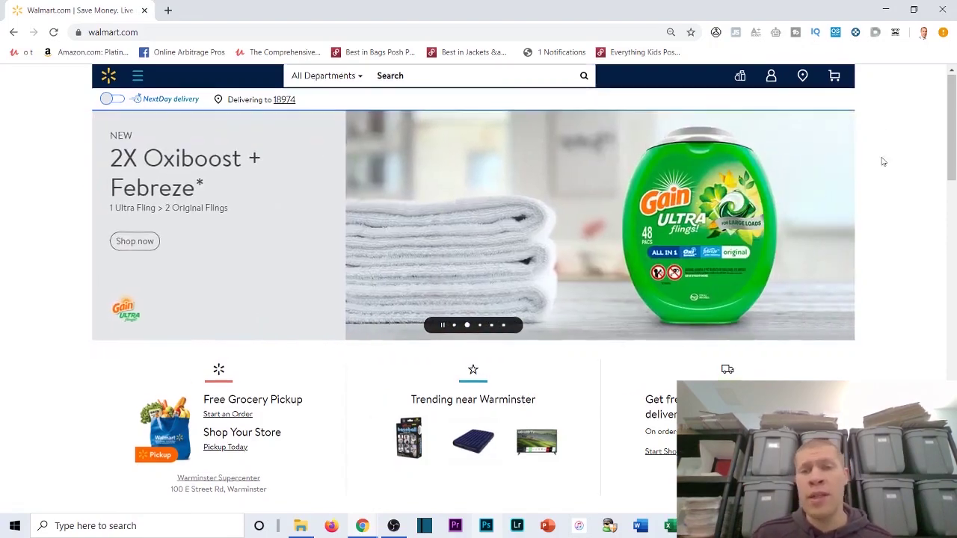
{"action": "scroll", "coordinate": [775, 333], "scroll_direction": "down", "scroll_amount": 5}
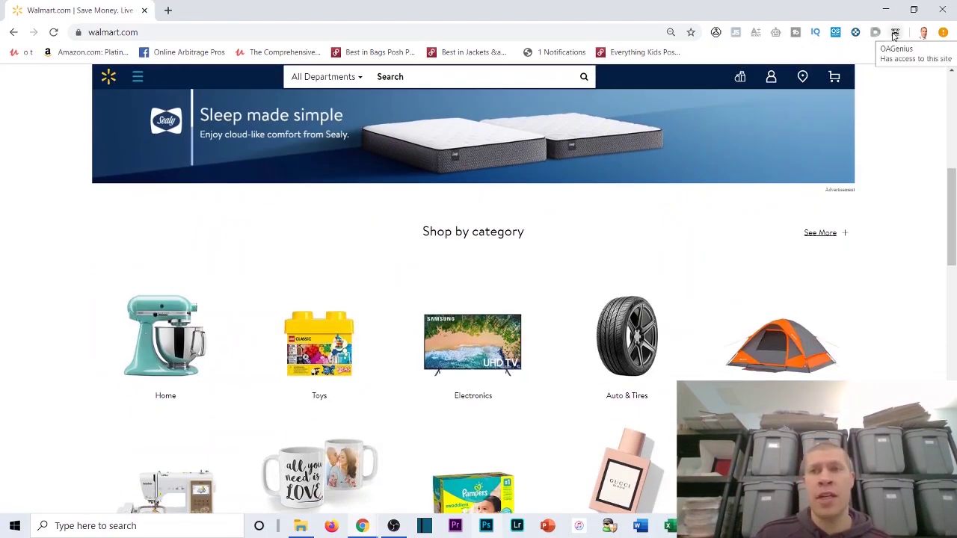
{"action": "scroll", "coordinate": [342, 292], "scroll_direction": "down", "scroll_amount": 3}
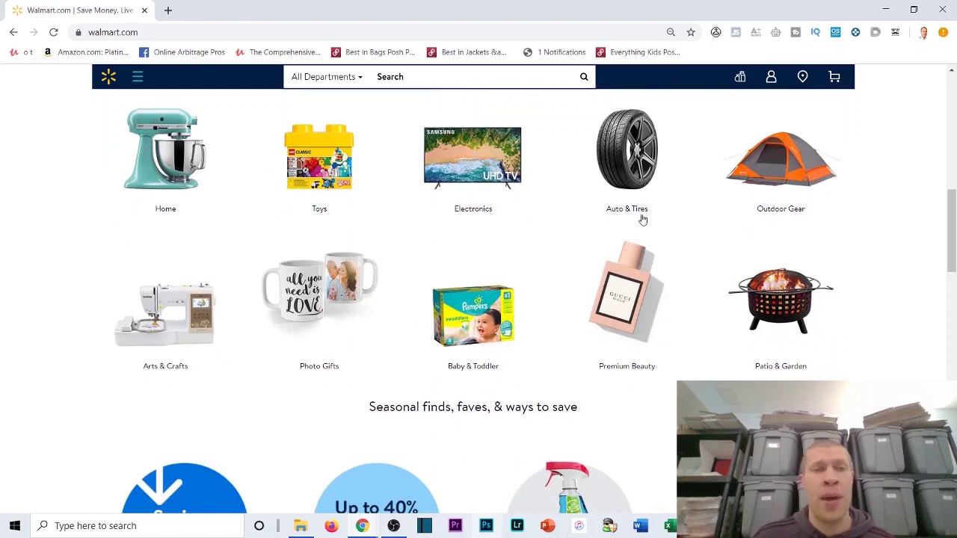
{"action": "scroll", "coordinate": [640, 220], "scroll_direction": "down", "scroll_amount": 2}
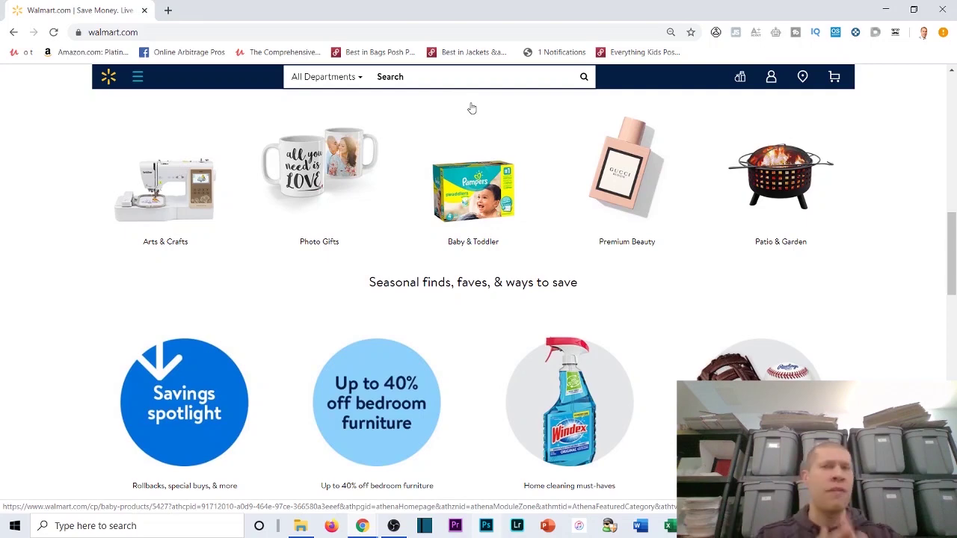
{"action": "scroll", "coordinate": [472, 108], "scroll_direction": "up", "scroll_amount": 4}
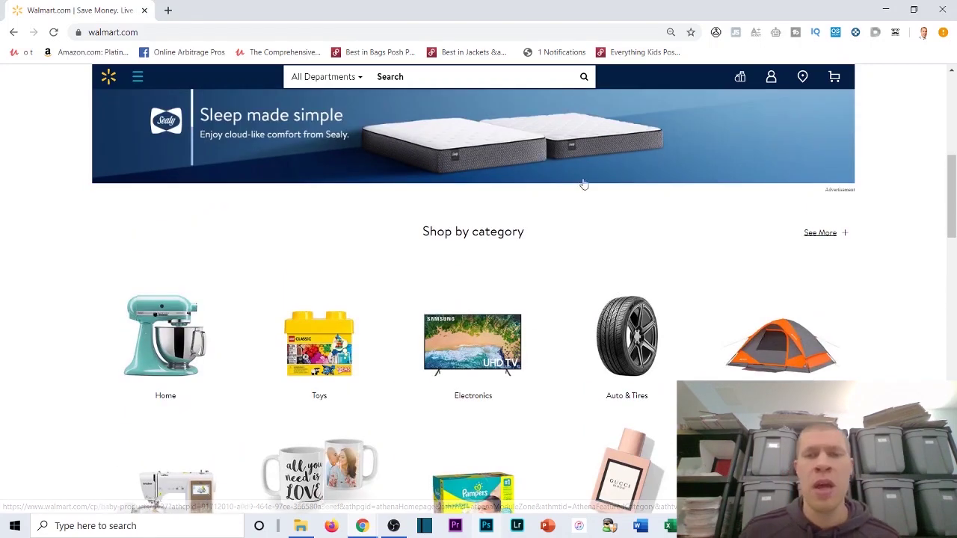
{"action": "scroll", "coordinate": [583, 184], "scroll_direction": "down", "scroll_amount": 3}
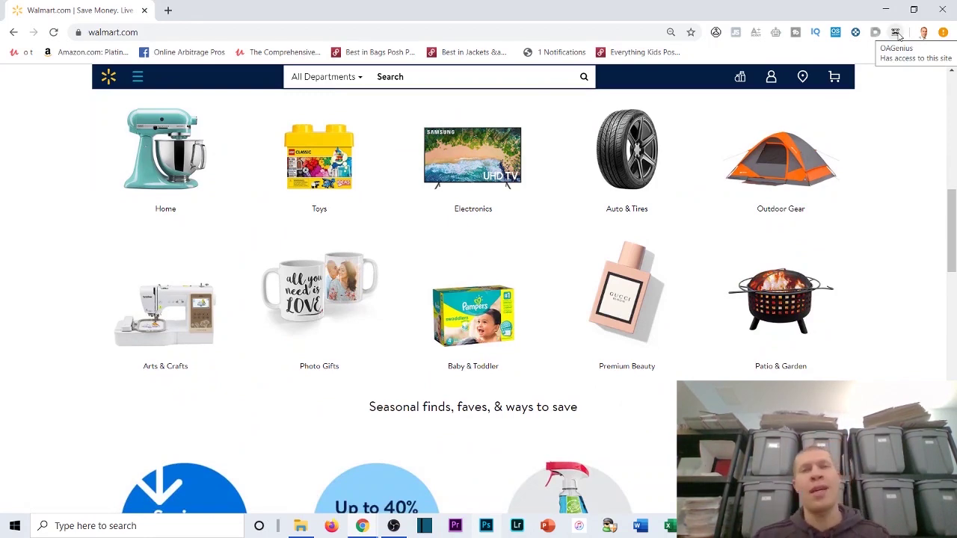
{"action": "left_click", "coordinate": [897, 33]}
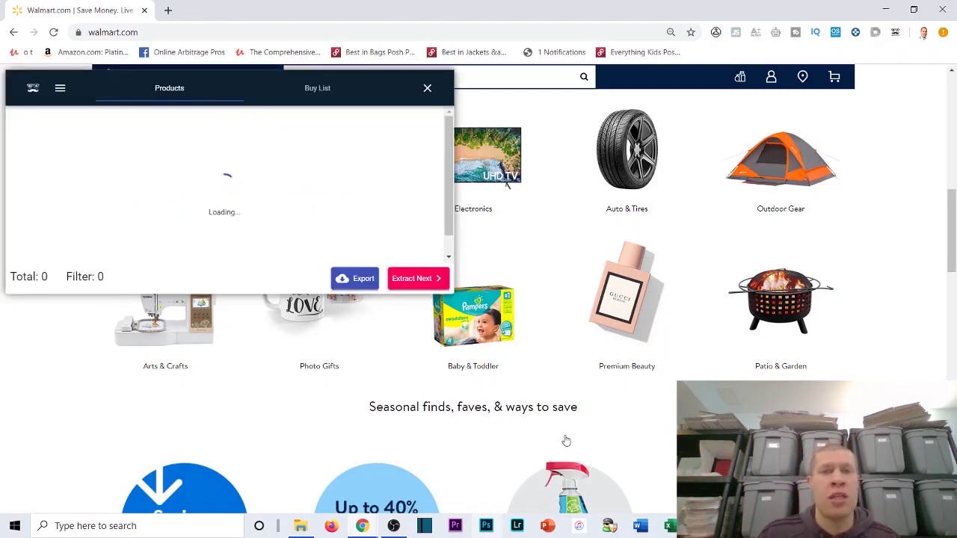
- Close the empty OAGenius Gravity panel and reopen Walmart's department menu
{"action": "scroll", "coordinate": [735, 353], "scroll_direction": "down", "scroll_amount": 6}
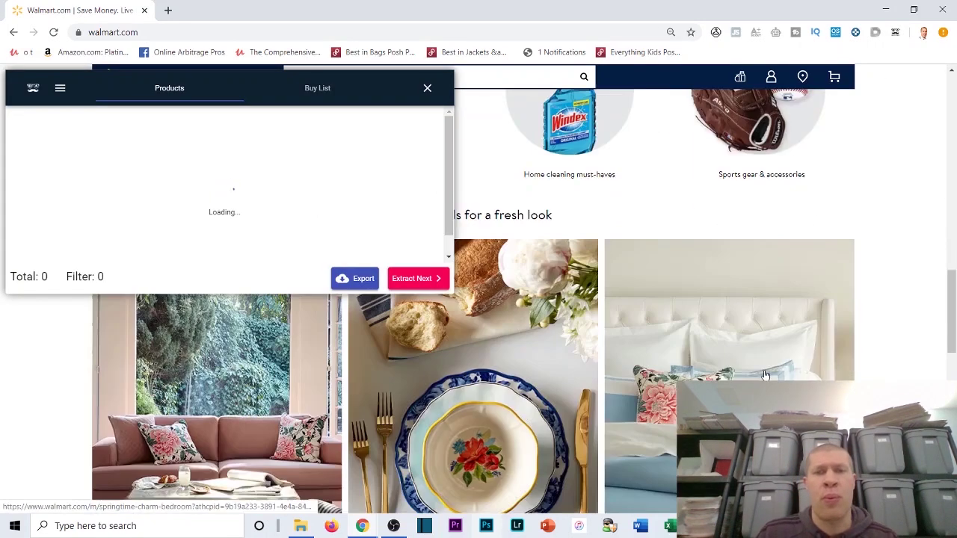
{"action": "scroll", "coordinate": [734, 354], "scroll_direction": "up", "scroll_amount": 4}
{"action": "scroll", "coordinate": [735, 353], "scroll_direction": "up", "scroll_amount": 4}
{"action": "scroll", "coordinate": [587, 289], "scroll_direction": "down", "scroll_amount": 1}
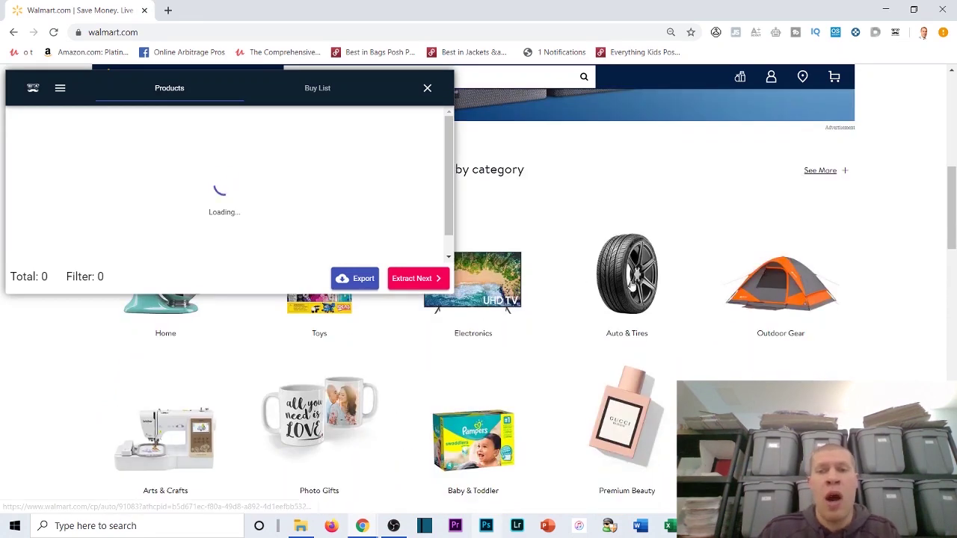
{"action": "scroll", "coordinate": [587, 374], "scroll_direction": "down", "scroll_amount": 3}
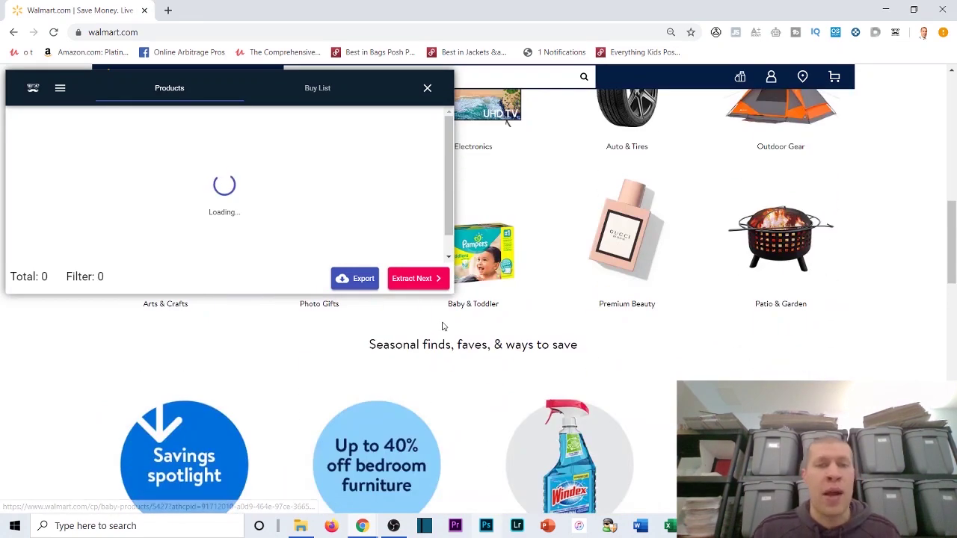
{"action": "left_click", "coordinate": [426, 87]}
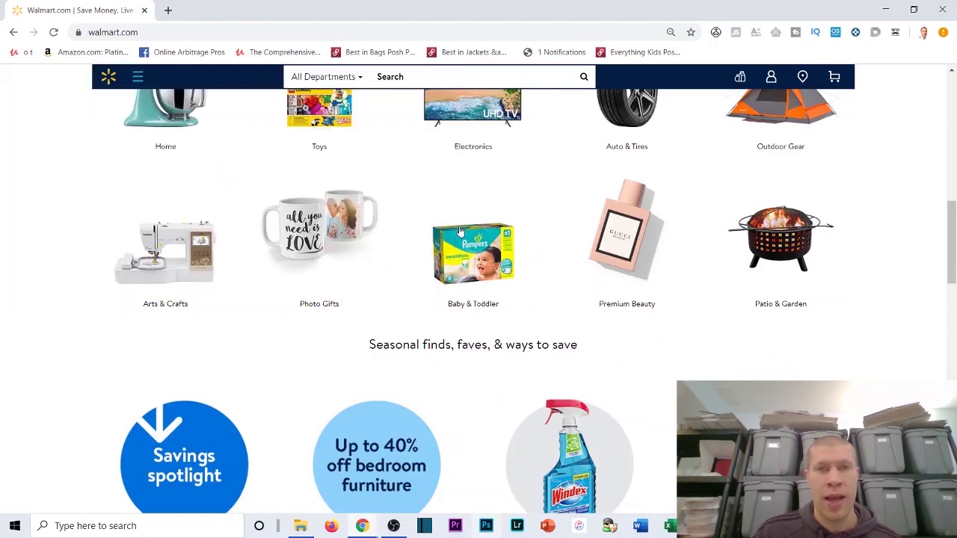
{"action": "scroll", "coordinate": [408, 216], "scroll_direction": "up", "scroll_amount": 6}
{"action": "scroll", "coordinate": [409, 216], "scroll_direction": "up", "scroll_amount": 3}
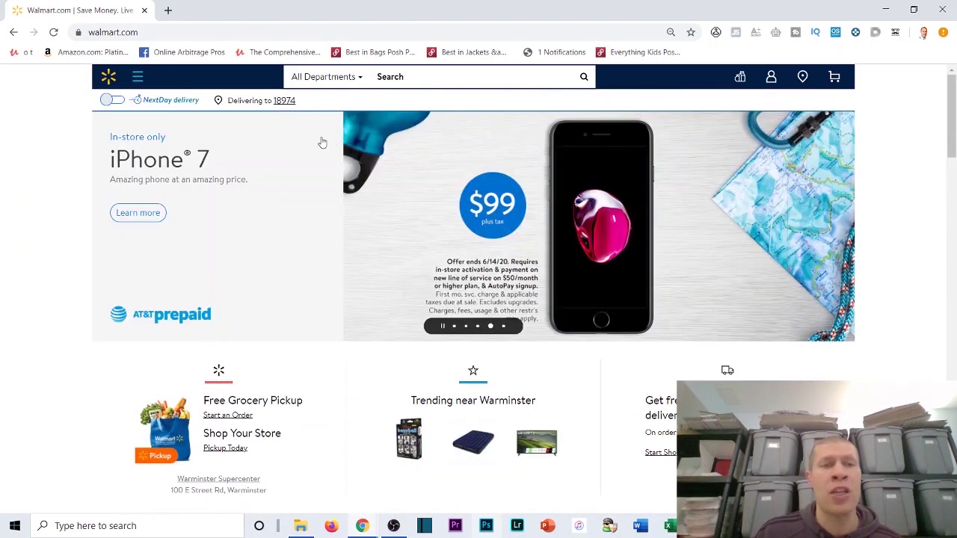
{"action": "left_click", "coordinate": [137, 77]}
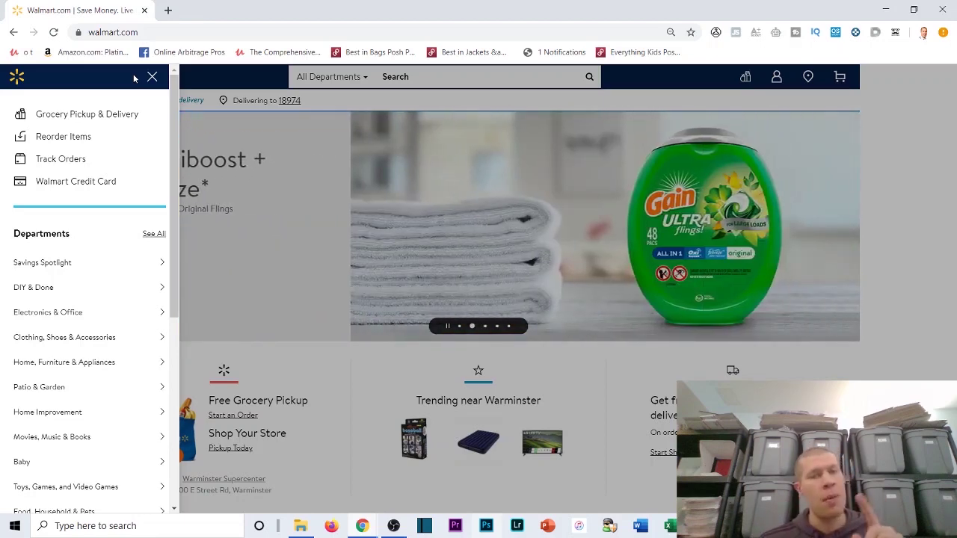
- Show the Savings Spotlight category flyout in Walmart's department menu
{"action": "mouse_move", "coordinate": [85, 290]}
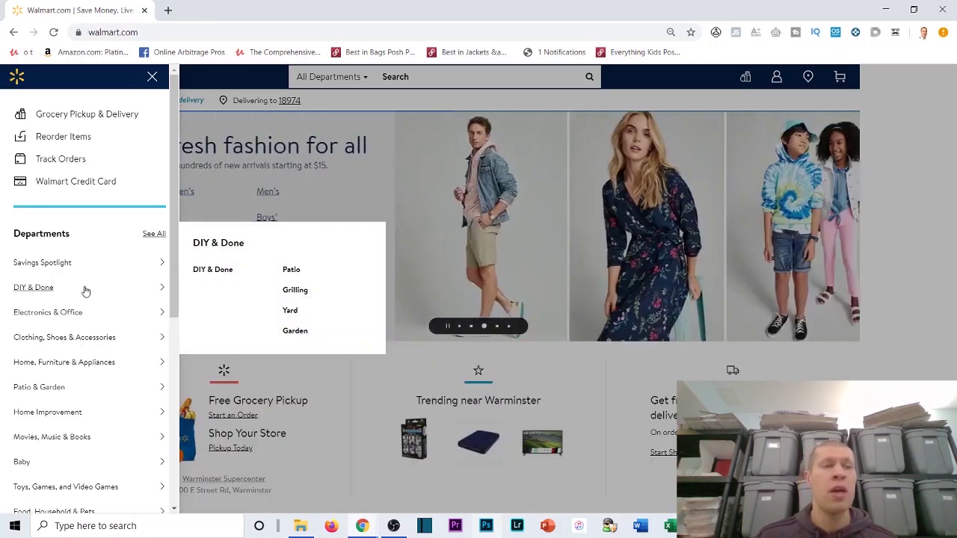
{"action": "mouse_move", "coordinate": [68, 340]}
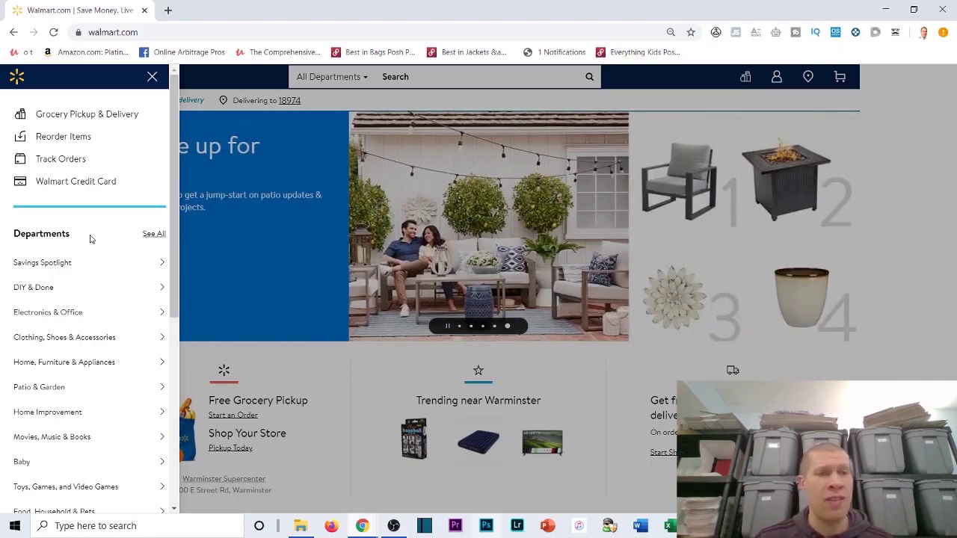
{"action": "mouse_move", "coordinate": [53, 273]}
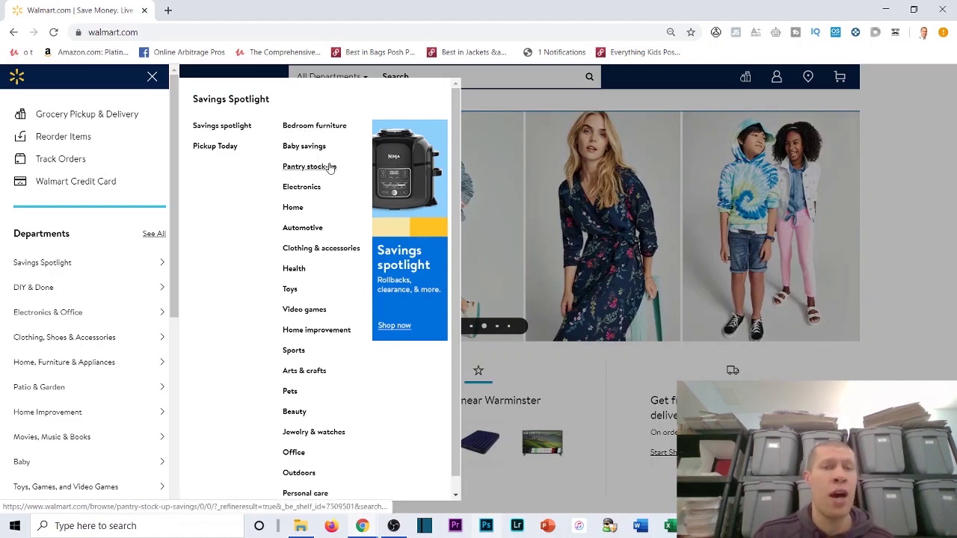
- Open Video games under Savings Spotlight and scroll through the 99-product grid
{"action": "left_click", "coordinate": [301, 313]}
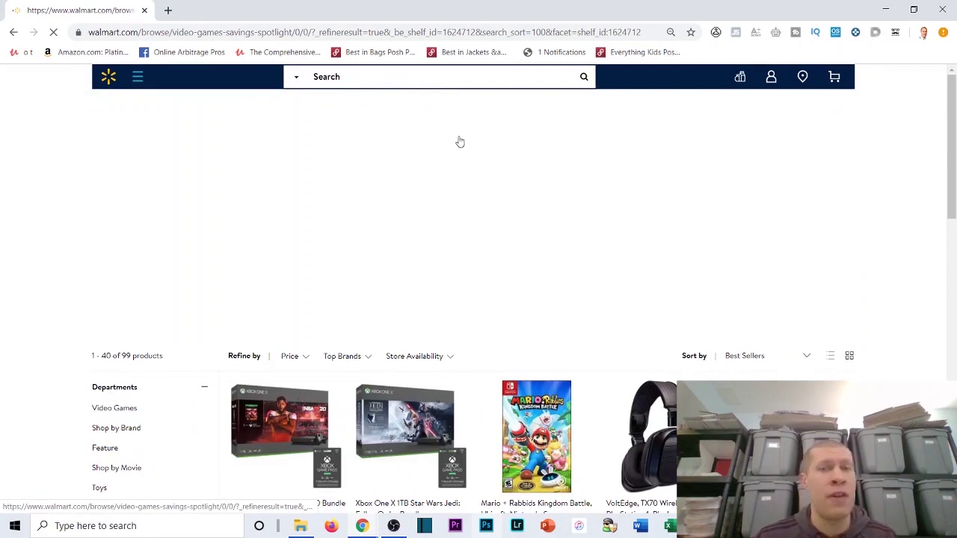
{"action": "scroll", "coordinate": [471, 159], "scroll_direction": "down", "scroll_amount": 4}
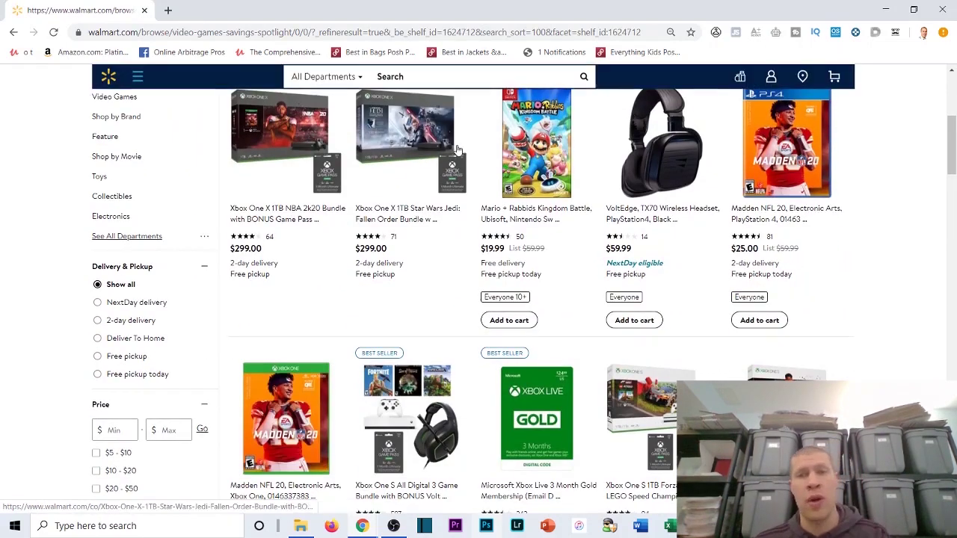
{"action": "scroll", "coordinate": [483, 196], "scroll_direction": "up", "scroll_amount": 3}
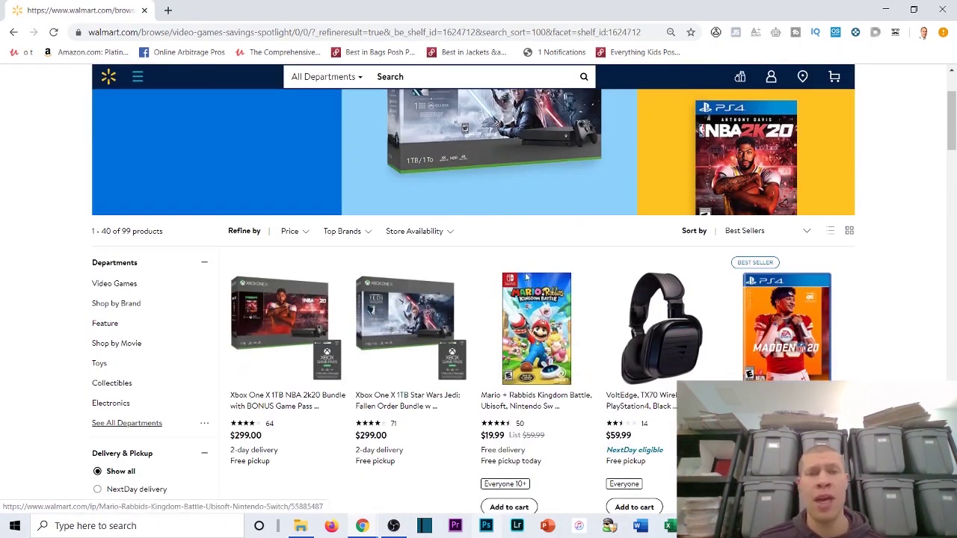
{"action": "scroll", "coordinate": [525, 293], "scroll_direction": "down", "scroll_amount": 2}
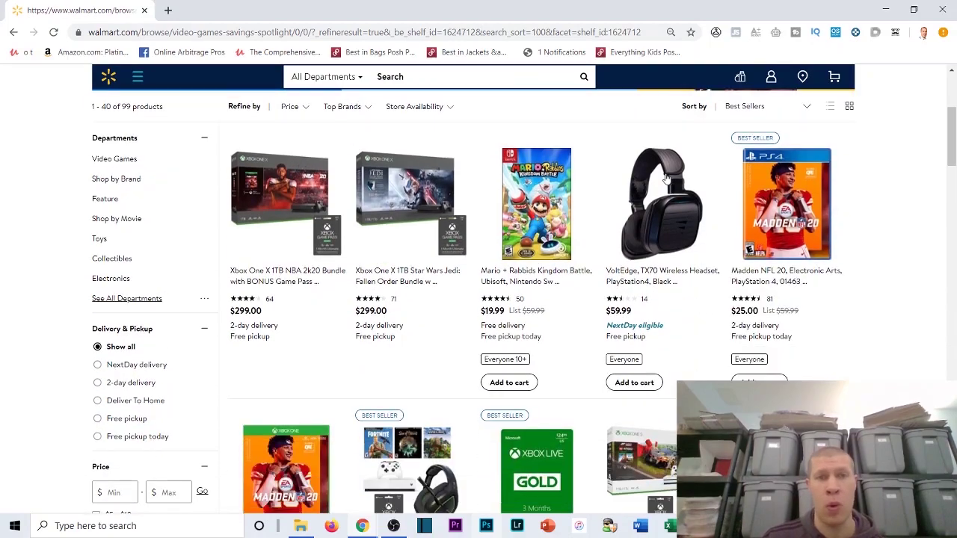
{"action": "left_click_drag", "start_coordinate": [951, 136], "coordinate": [950, 354]}
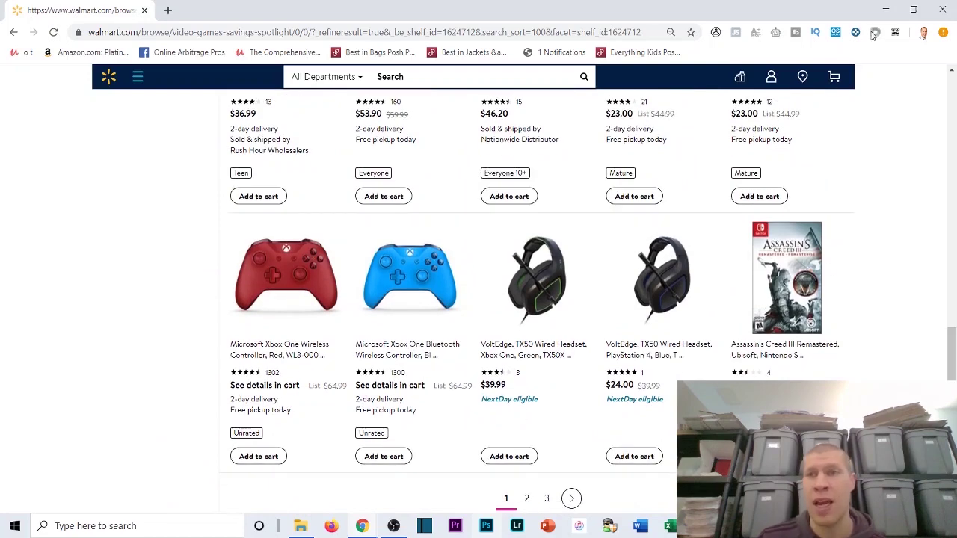
{"action": "scroll", "coordinate": [929, 330], "scroll_direction": "up", "scroll_amount": 3}
{"action": "scroll", "coordinate": [930, 331], "scroll_direction": "up", "scroll_amount": 3}
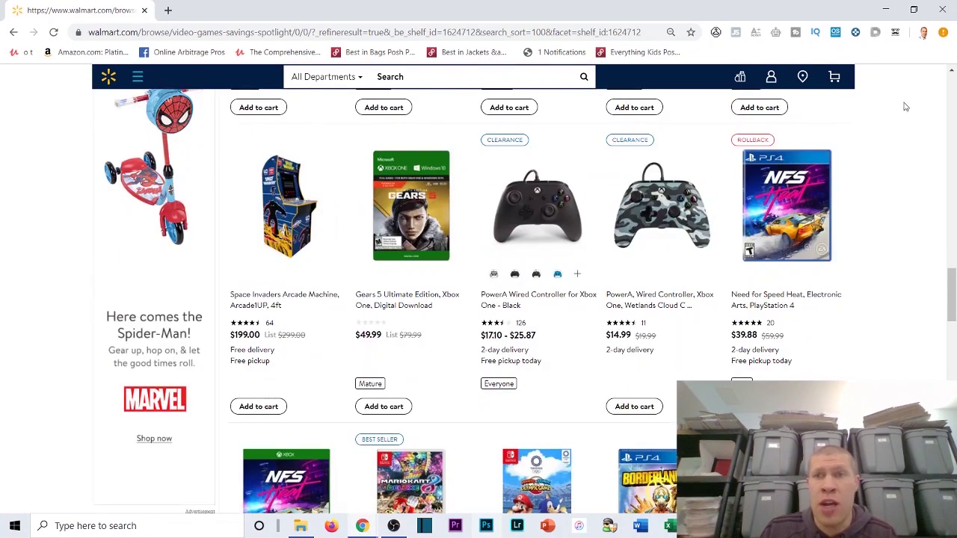
- Run OAGenius Gravity to list the Walmart games with Amazon ASINs, buy box and sales rank
{"action": "left_click", "coordinate": [895, 33]}
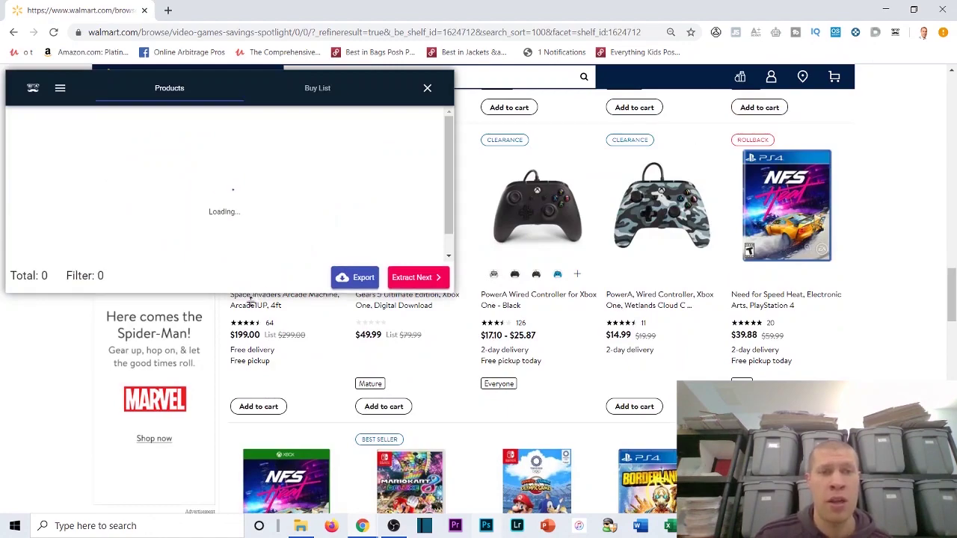
{"action": "scroll", "coordinate": [889, 258], "scroll_direction": "up", "scroll_amount": 5}
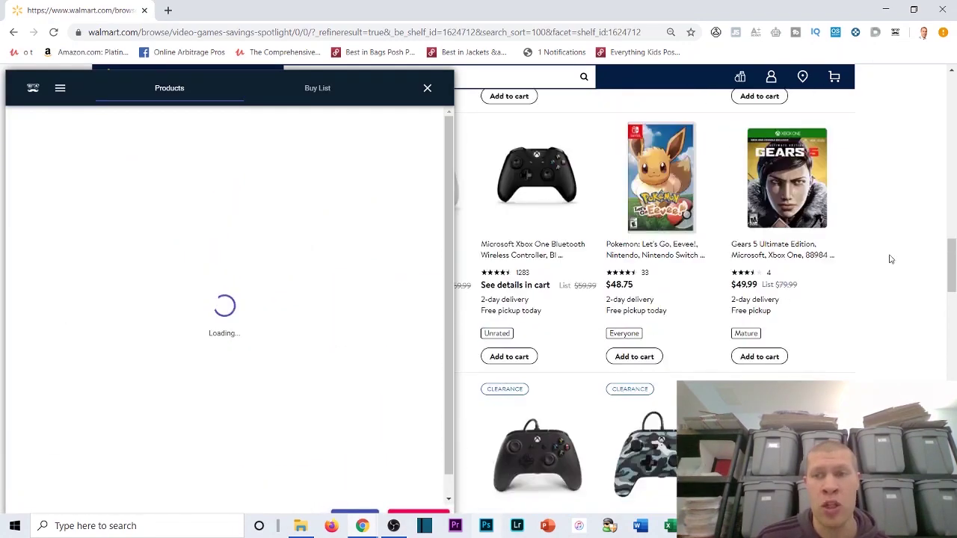
{"action": "scroll", "coordinate": [837, 203], "scroll_direction": "up", "scroll_amount": 6}
{"action": "scroll", "coordinate": [541, 217], "scroll_direction": "down", "scroll_amount": 2}
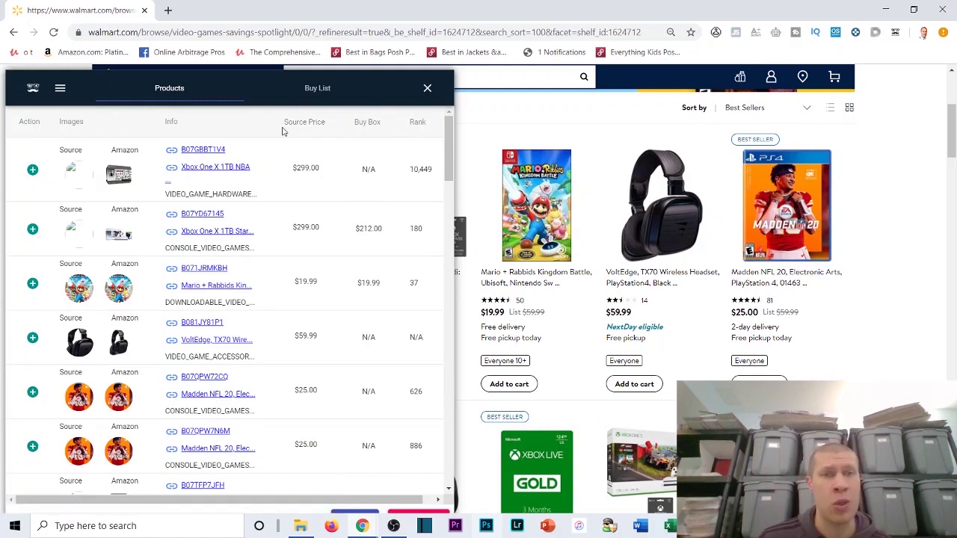
- Compare top rows' source prices with buy boxes, e.g. $299.00 versus $212.00
{"action": "left_click_drag", "start_coordinate": [336, 142], "coordinate": [337, 177]}
{"action": "left_click", "coordinate": [322, 177]}
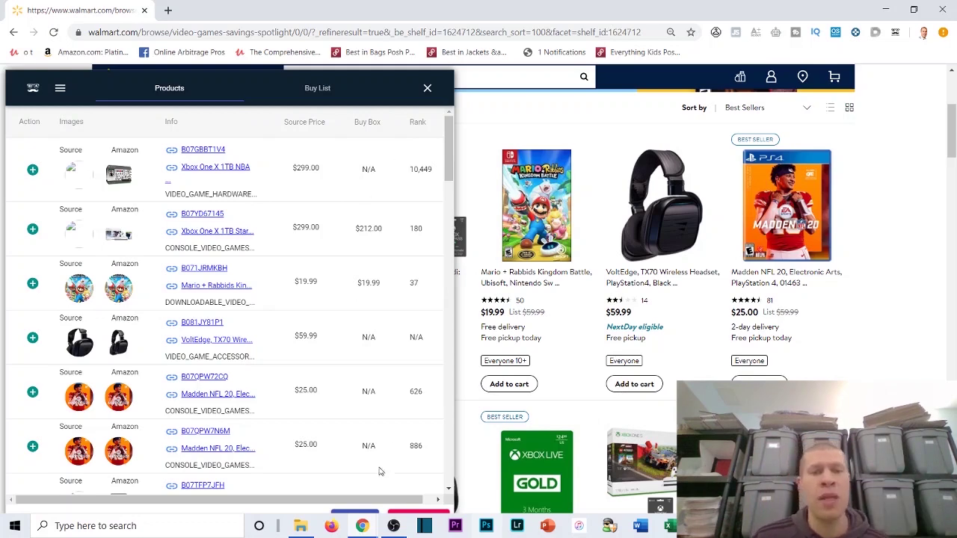
{"action": "scroll", "coordinate": [366, 506], "scroll_direction": "right", "scroll_amount": 1}
{"action": "scroll", "coordinate": [366, 506], "scroll_direction": "left", "scroll_amount": 1}
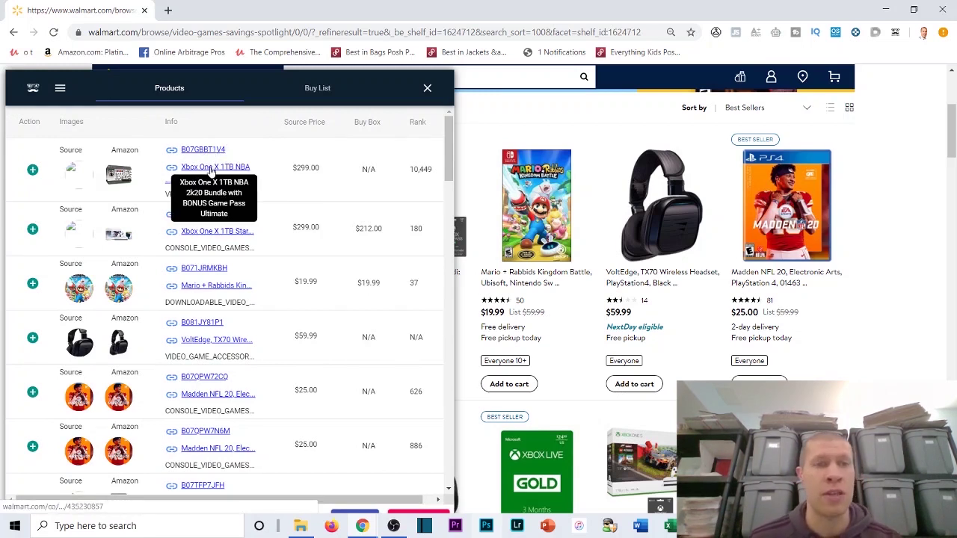
{"action": "left_click_drag", "start_coordinate": [361, 169], "coordinate": [378, 178]}
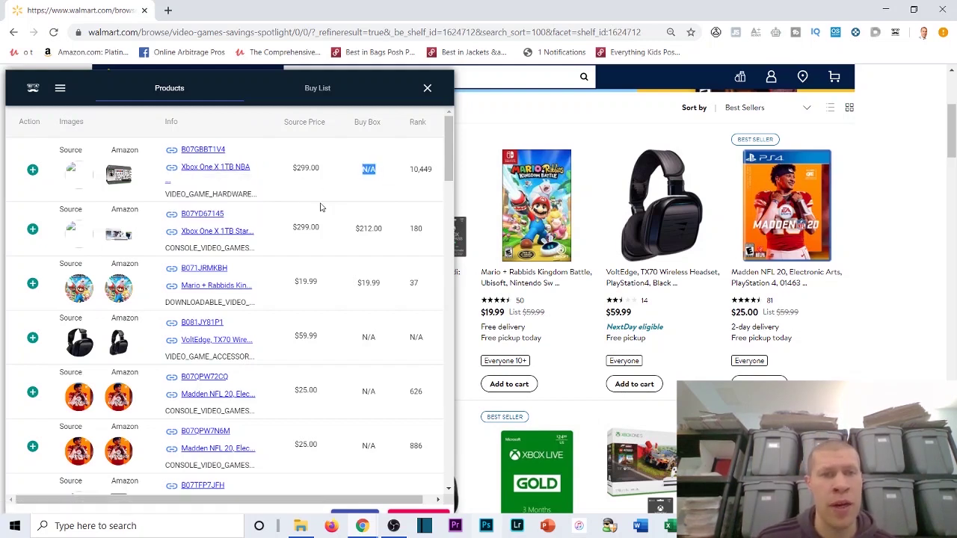
{"action": "left_click_drag", "start_coordinate": [355, 229], "coordinate": [387, 236]}
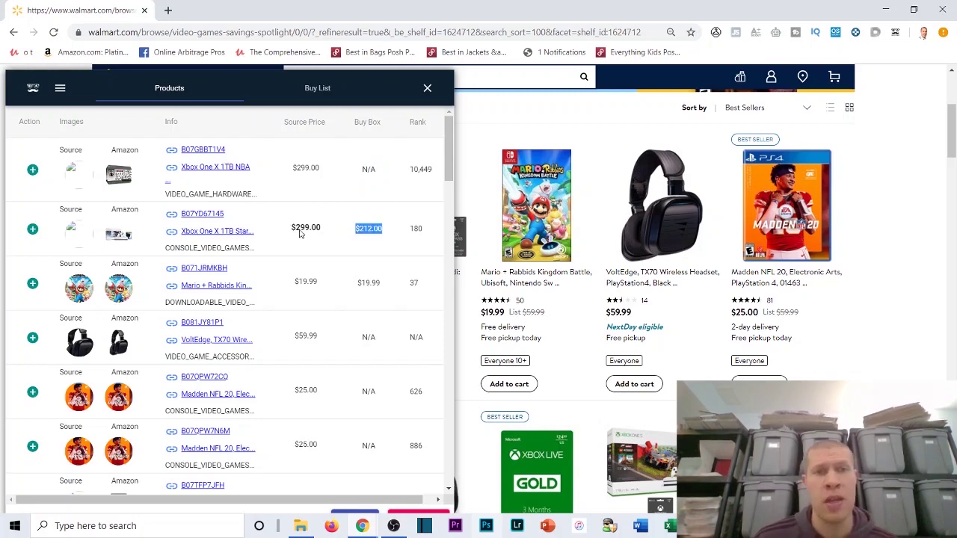
{"action": "left_click", "coordinate": [334, 224]}
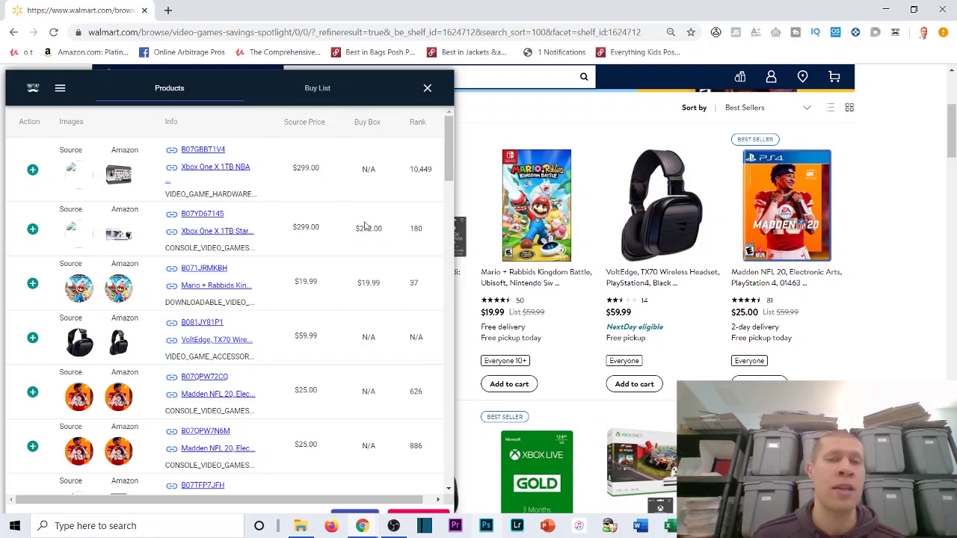
{"action": "left_click_drag", "start_coordinate": [329, 232], "coordinate": [290, 230]}
{"action": "left_click_drag", "start_coordinate": [354, 229], "coordinate": [384, 230]}
{"action": "left_click", "coordinate": [335, 268]}
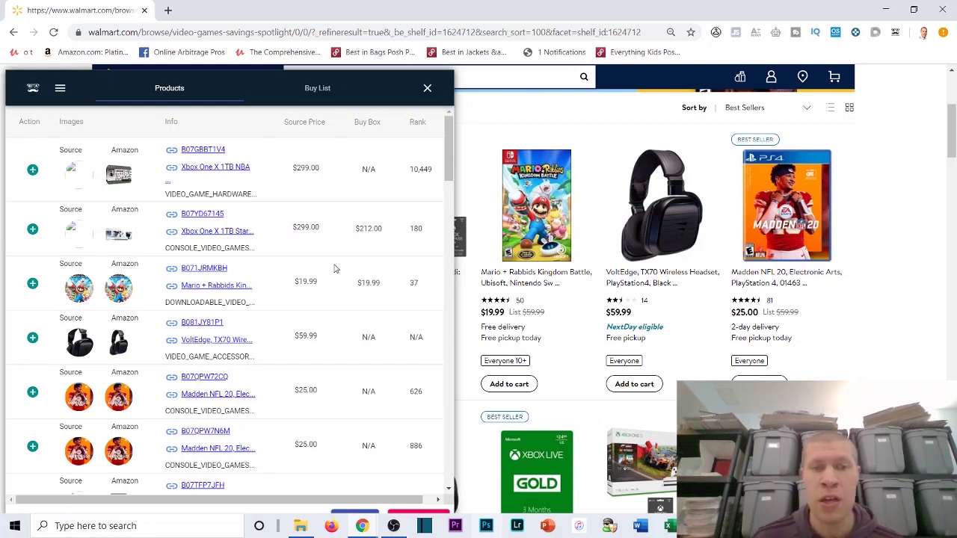
- Compare the Xbox One S Forza bundle's $249.00 source price with its $398.00 buy box
{"action": "scroll", "coordinate": [359, 258], "scroll_direction": "down", "scroll_amount": 3}
{"action": "scroll", "coordinate": [356, 264], "scroll_direction": "down", "scroll_amount": 2}
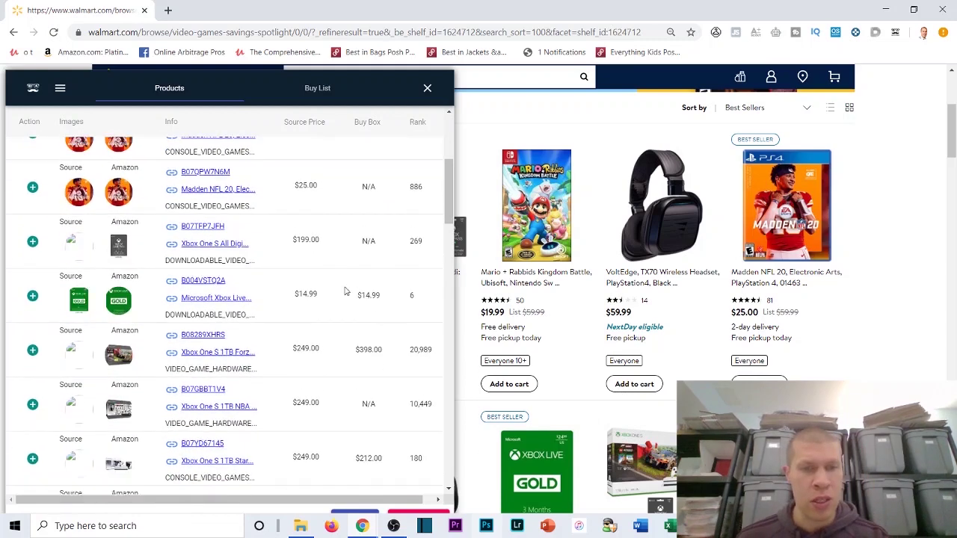
{"action": "left_click_drag", "start_coordinate": [324, 303], "coordinate": [290, 298]}
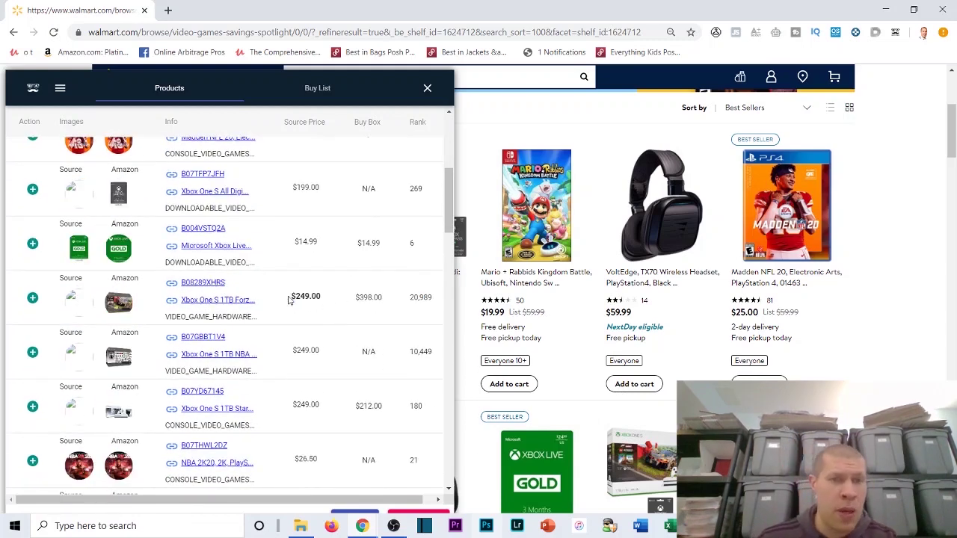
{"action": "left_click", "coordinate": [331, 302]}
{"action": "left_click_drag", "start_coordinate": [351, 299], "coordinate": [387, 301]}
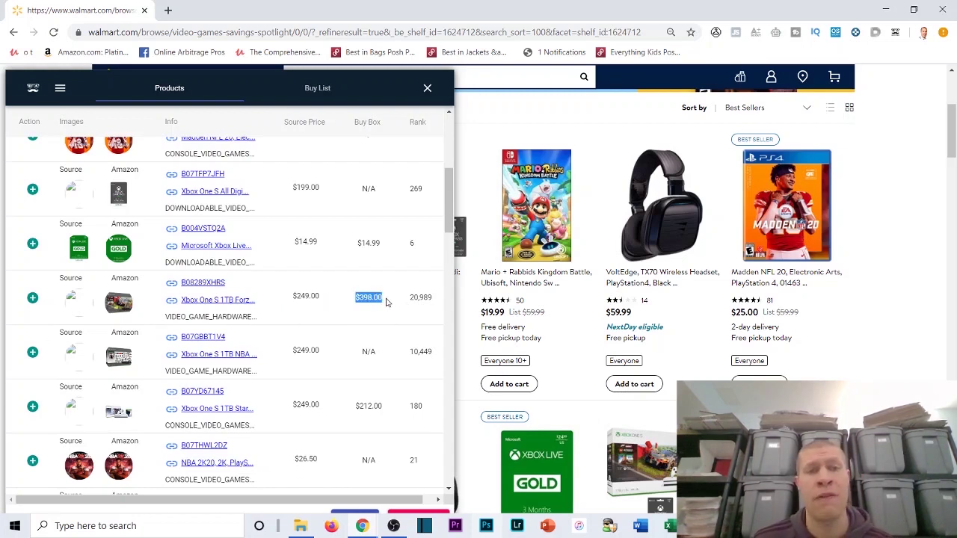
- Open the Walmart Xbox One S Forza bundle page ($249.00–$259.00) in a new tab
{"action": "right_click", "coordinate": [212, 300]}
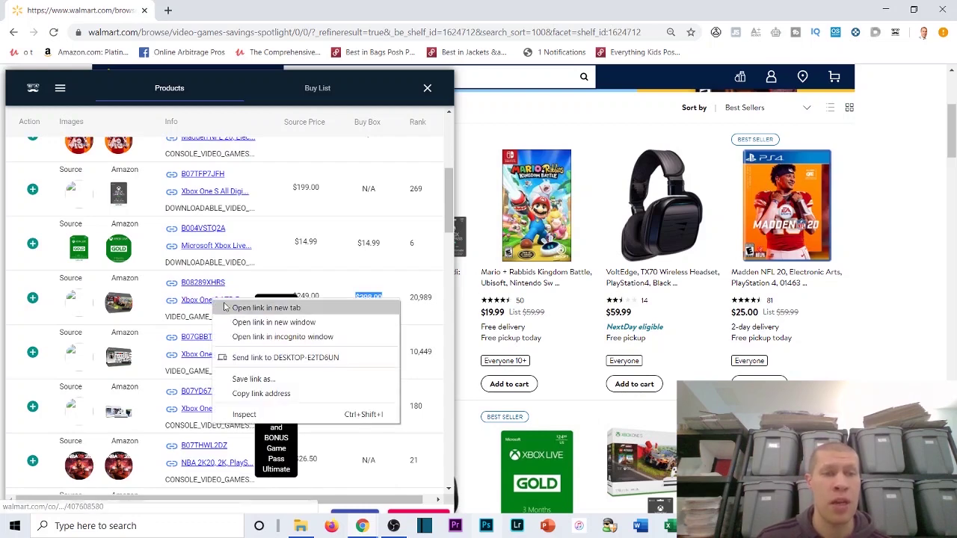
{"action": "left_click", "coordinate": [229, 307]}
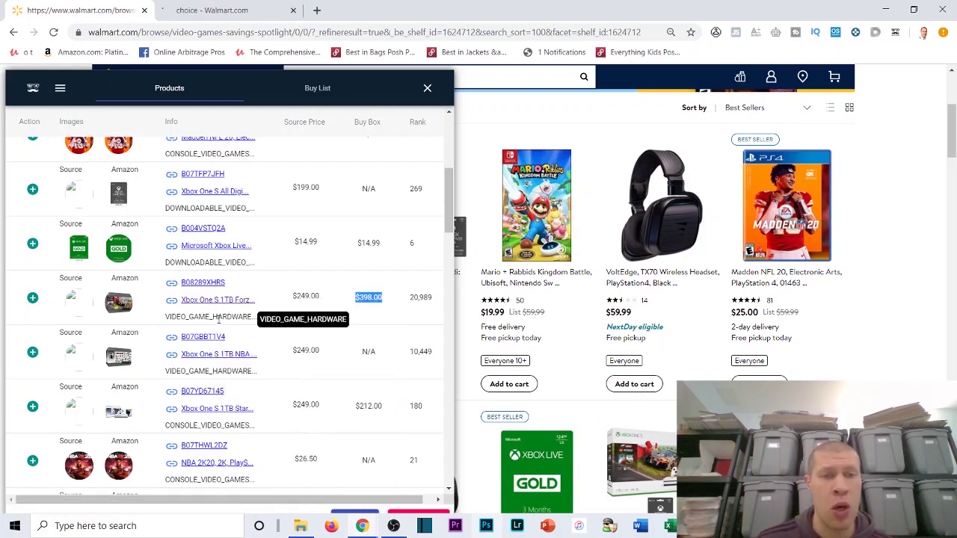
{"action": "left_click", "coordinate": [224, 10]}
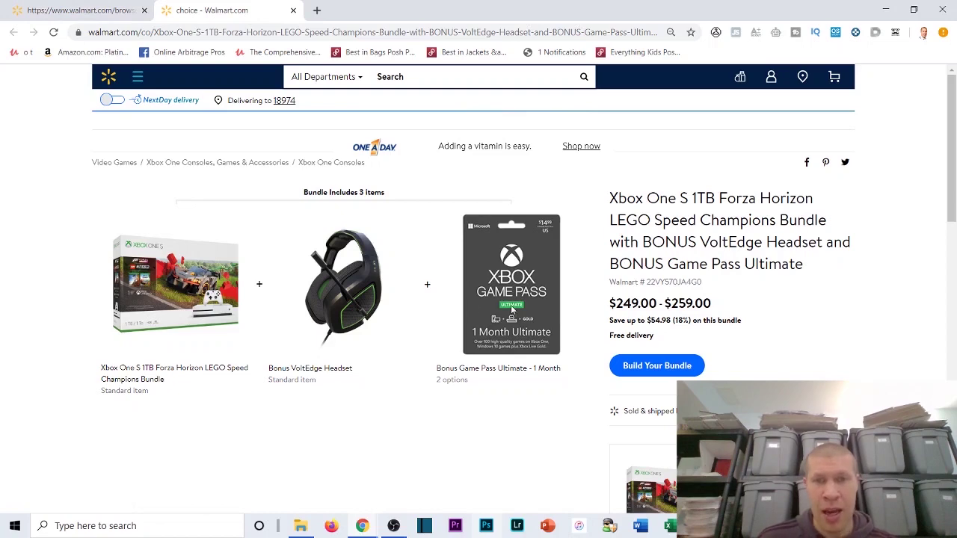
- Open the matching Amazon listing B08289XHRS, the Xbox One X Forza bundle at $398.00
{"action": "left_click", "coordinate": [86, 11]}
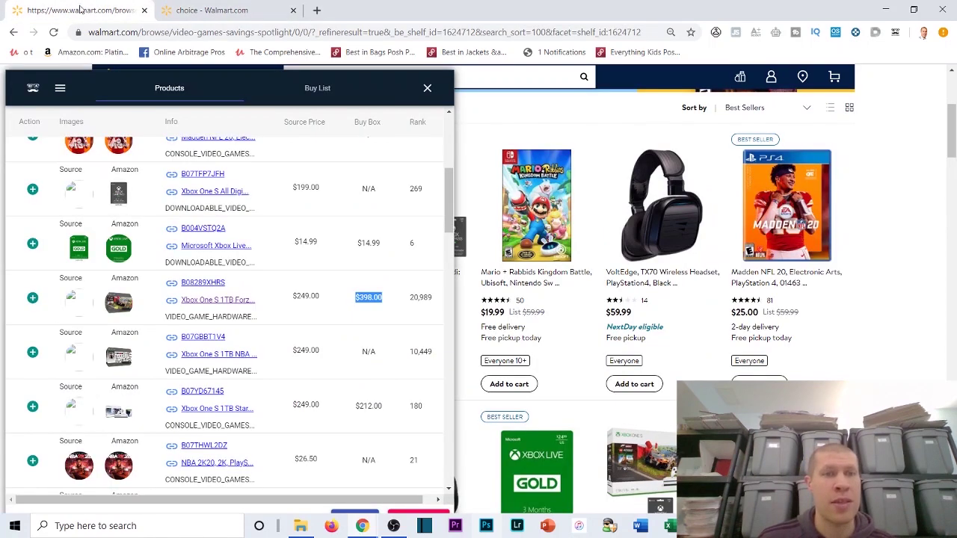
{"action": "left_click", "coordinate": [208, 287]}
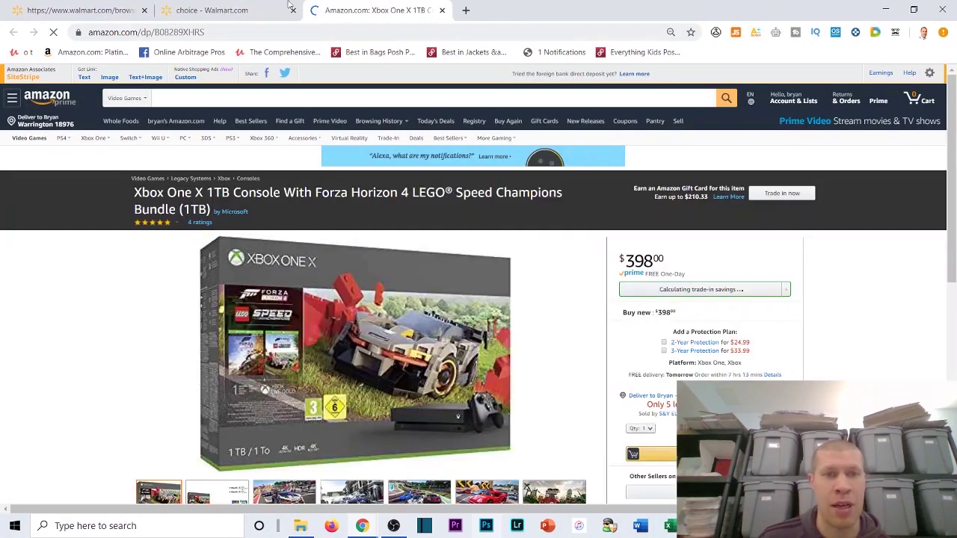
{"action": "left_click", "coordinate": [239, 6]}
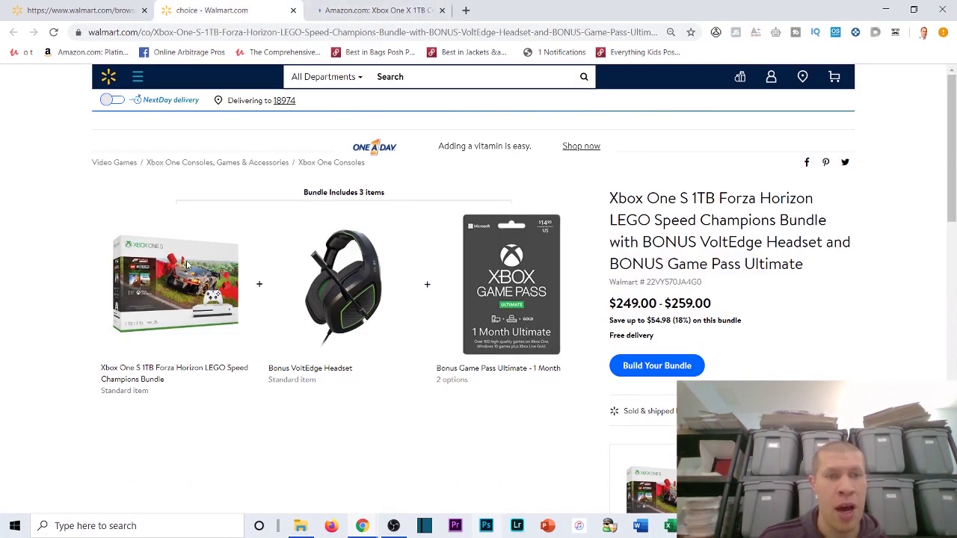
{"action": "left_click", "coordinate": [374, 10]}
{"action": "scroll", "coordinate": [336, 286], "scroll_direction": "down", "scroll_amount": 2}
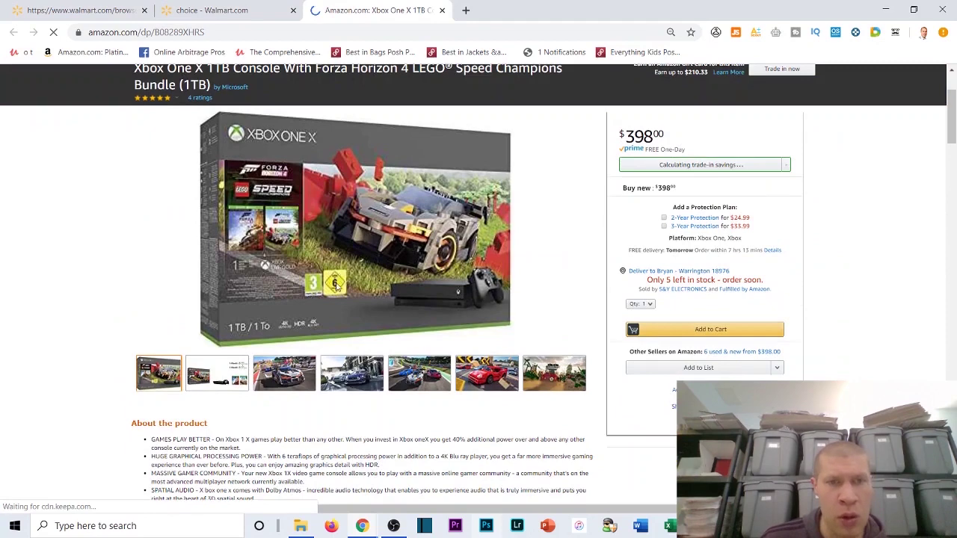
{"action": "scroll", "coordinate": [340, 239], "scroll_direction": "up", "scroll_amount": 2}
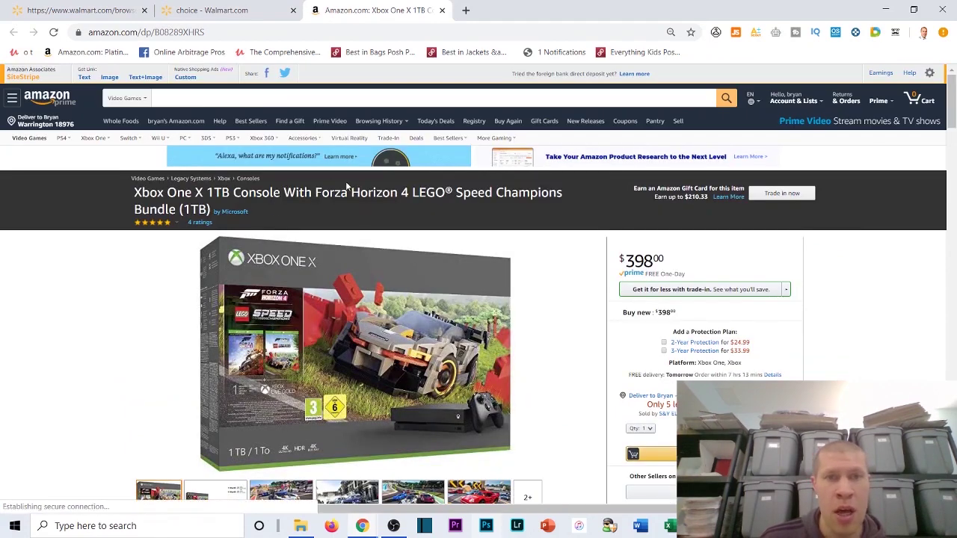
- Compare the Amazon listing with the Walmart bundle page, then return to the product list
{"action": "left_click", "coordinate": [214, 10]}
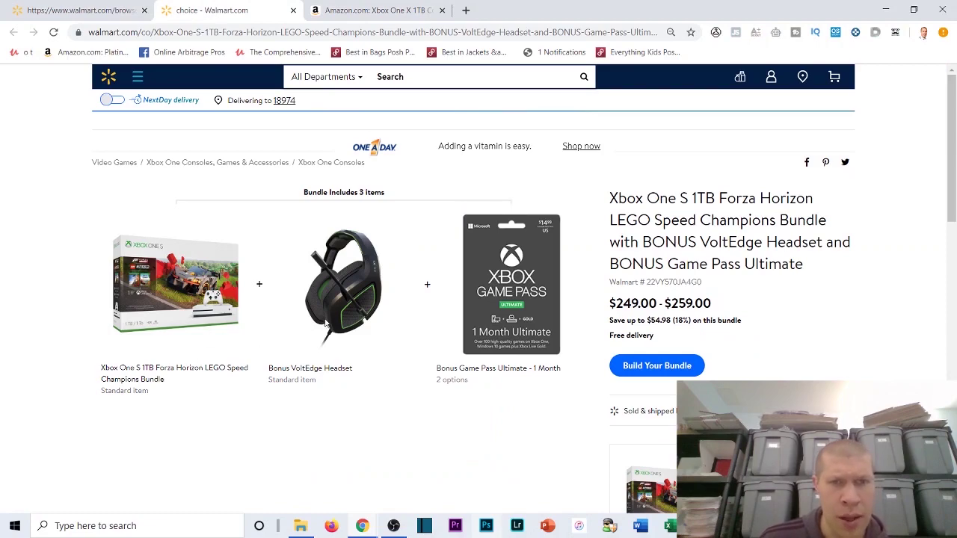
{"action": "left_click", "coordinate": [372, 9]}
{"action": "scroll", "coordinate": [426, 239], "scroll_direction": "down", "scroll_amount": 3}
{"action": "scroll", "coordinate": [429, 231], "scroll_direction": "down", "scroll_amount": 1}
{"action": "scroll", "coordinate": [464, 239], "scroll_direction": "up", "scroll_amount": 4}
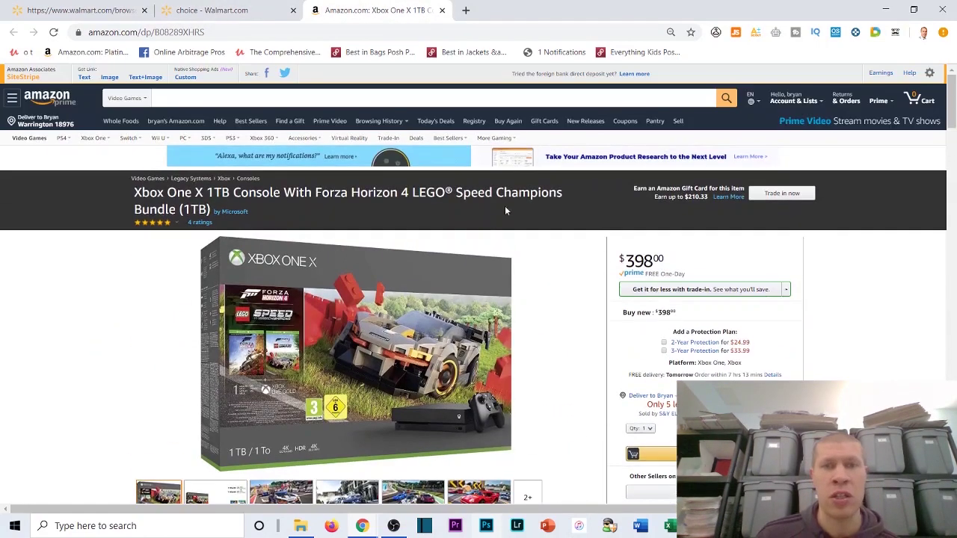
{"action": "scroll", "coordinate": [493, 217], "scroll_direction": "down", "scroll_amount": 6}
{"action": "scroll", "coordinate": [478, 225], "scroll_direction": "up", "scroll_amount": 4}
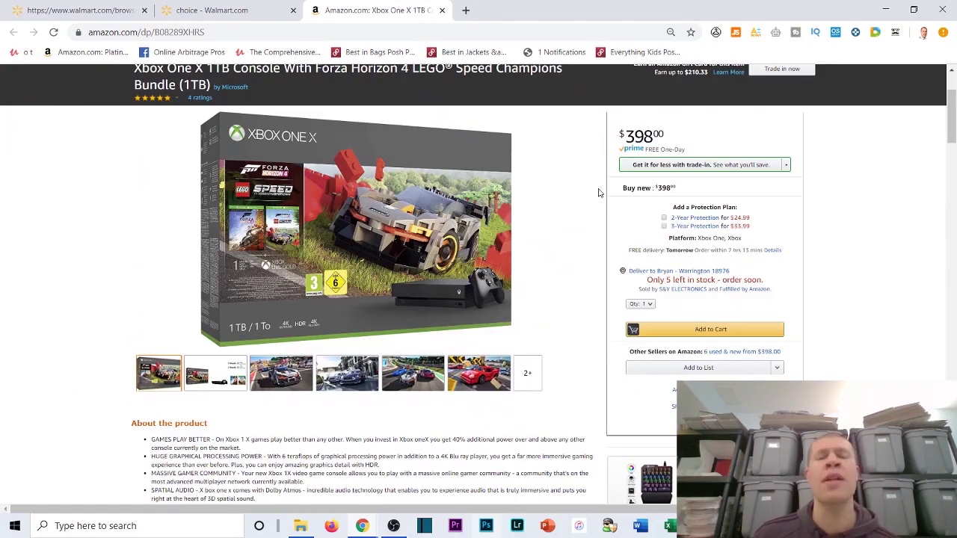
{"action": "left_click", "coordinate": [217, 11]}
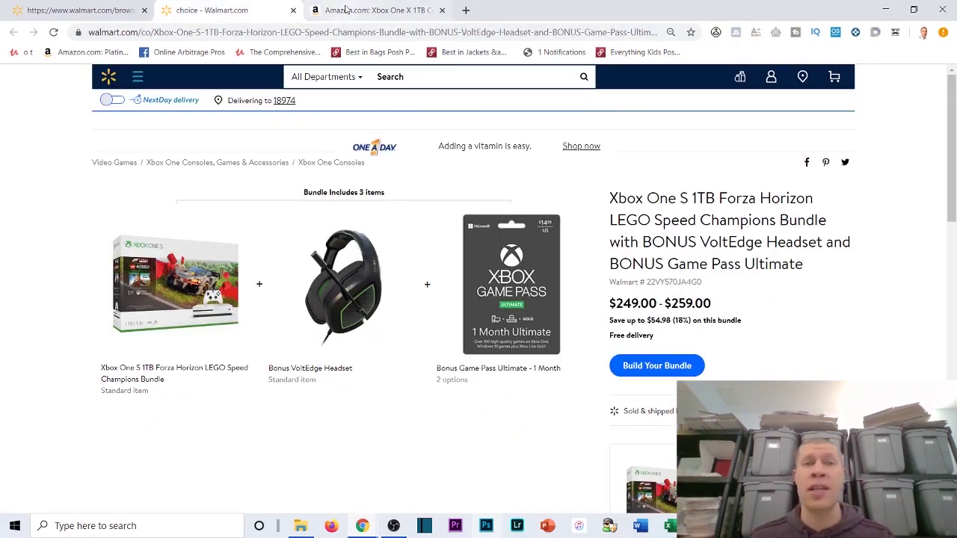
{"action": "left_click", "coordinate": [112, 12]}
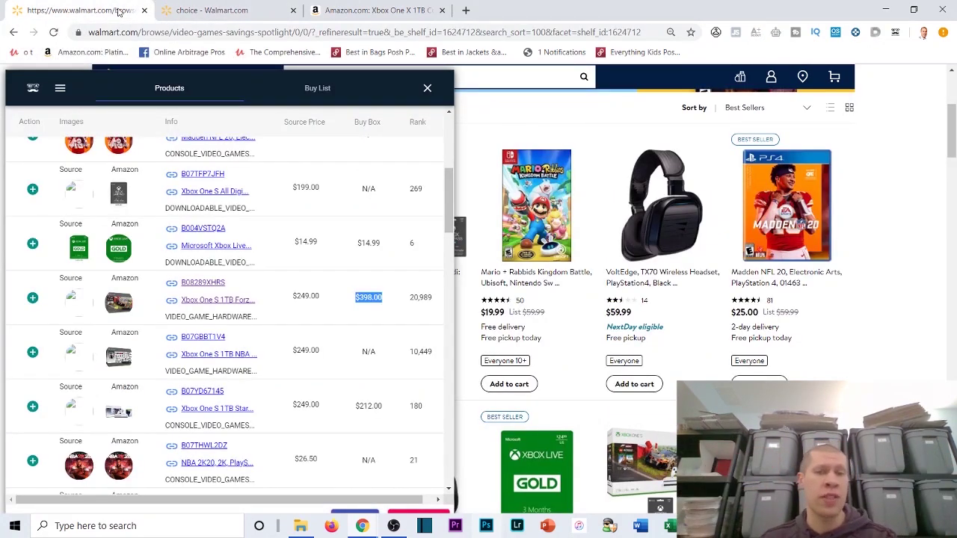
- Highlight the Forza bundle's $249.00 source price and scroll further down the list
{"action": "left_click", "coordinate": [337, 281]}
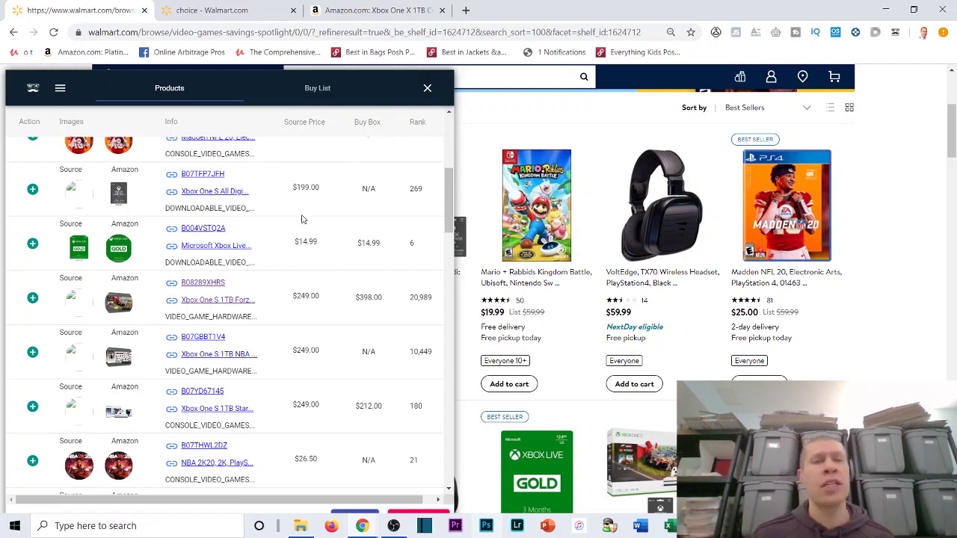
{"action": "left_click_drag", "start_coordinate": [288, 297], "coordinate": [332, 299]}
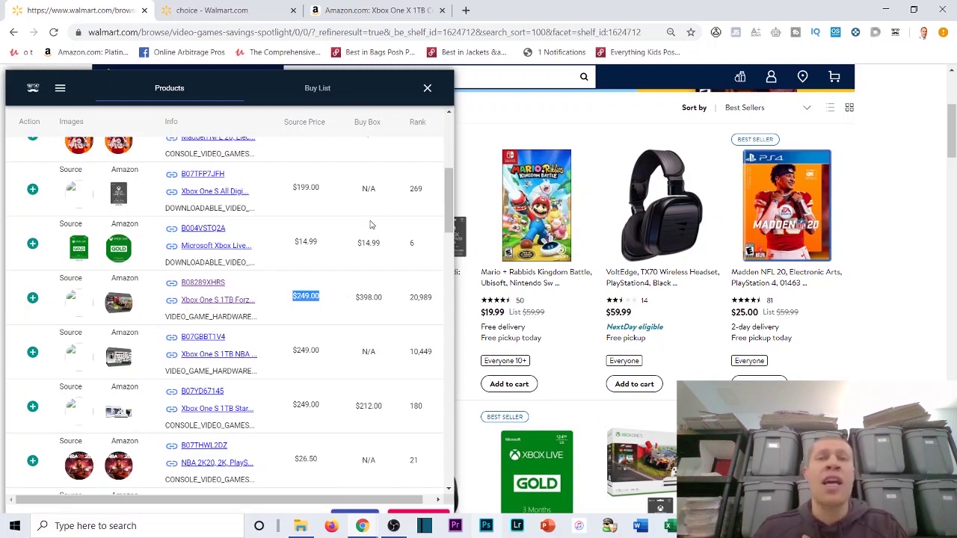
{"action": "scroll", "coordinate": [352, 232], "scroll_direction": "down", "scroll_amount": 3}
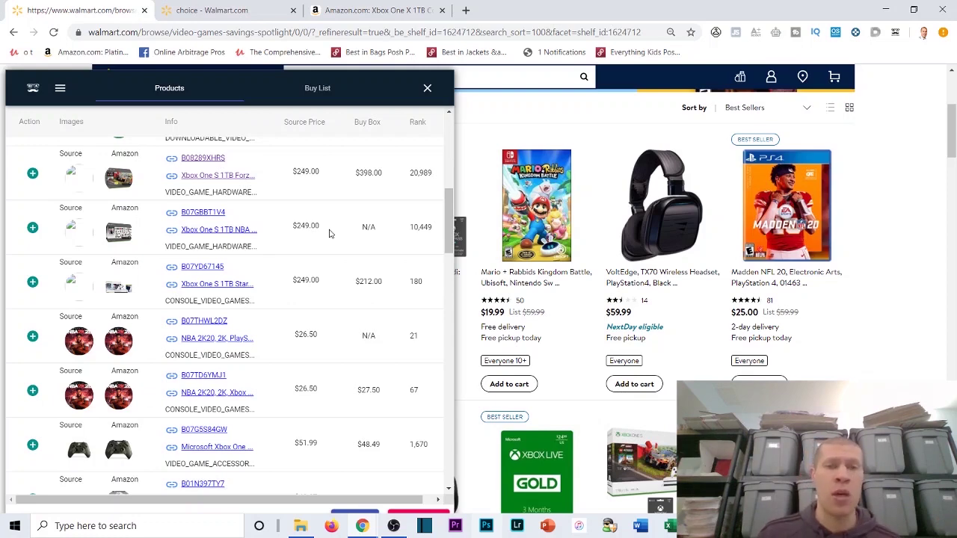
{"action": "scroll", "coordinate": [310, 306], "scroll_direction": "down", "scroll_amount": 3}
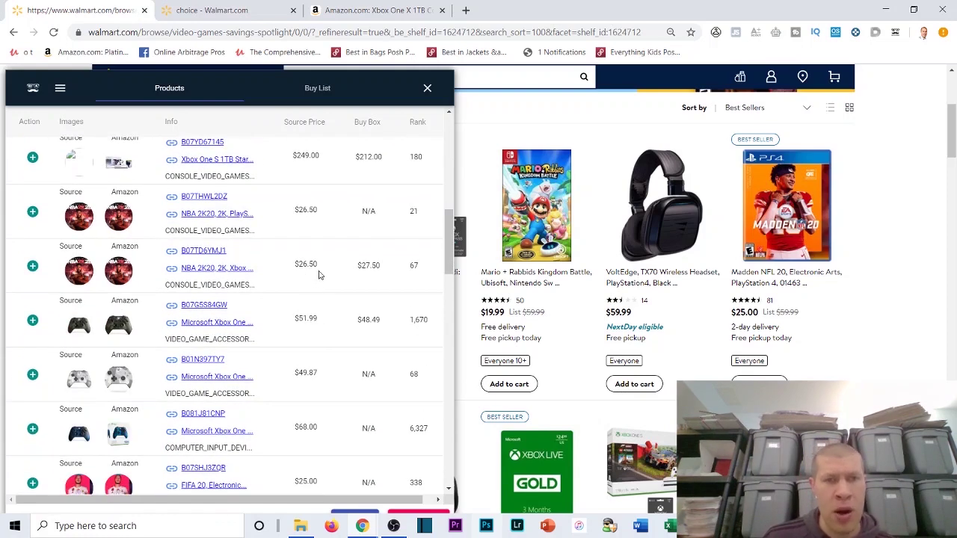
{"action": "scroll", "coordinate": [318, 275], "scroll_direction": "down", "scroll_amount": 2}
- Compare NBA 2K20's $26.50 price with its $27.50 buy box, then scroll to the PowerA controller row
{"action": "double_click", "coordinate": [303, 200]}
{"action": "left_click_drag", "start_coordinate": [358, 202], "coordinate": [393, 206]}
{"action": "left_click", "coordinate": [393, 205]}
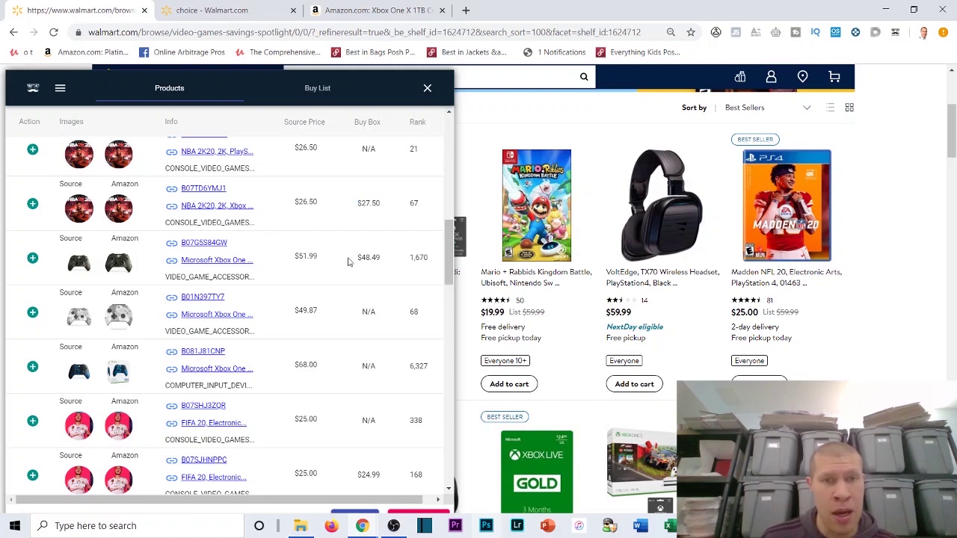
{"action": "scroll", "coordinate": [309, 255], "scroll_direction": "down", "scroll_amount": 3}
{"action": "scroll", "coordinate": [315, 255], "scroll_direction": "down", "scroll_amount": 2}
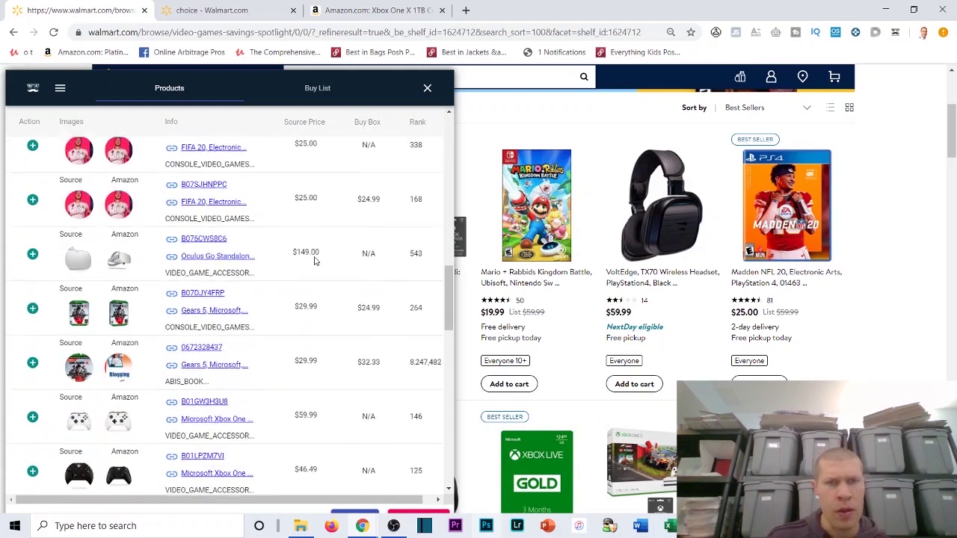
{"action": "scroll", "coordinate": [320, 239], "scroll_direction": "down", "scroll_amount": 2}
{"action": "scroll", "coordinate": [321, 238], "scroll_direction": "down", "scroll_amount": 5}
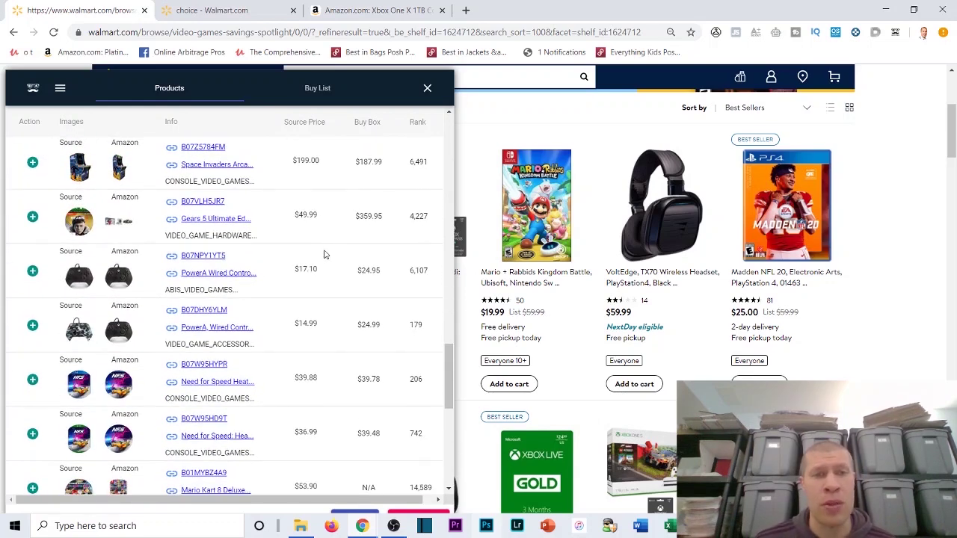
{"action": "scroll", "coordinate": [326, 254], "scroll_direction": "down", "scroll_amount": 1}
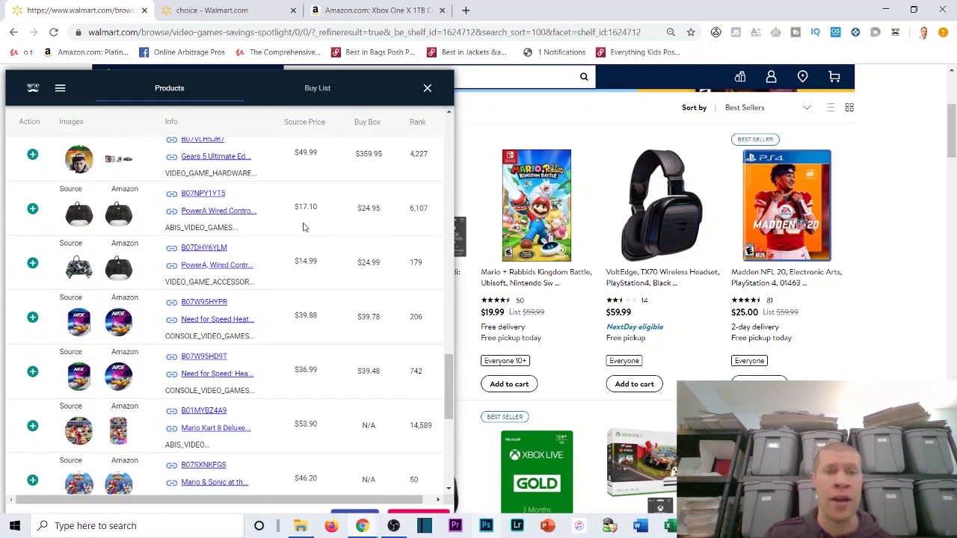